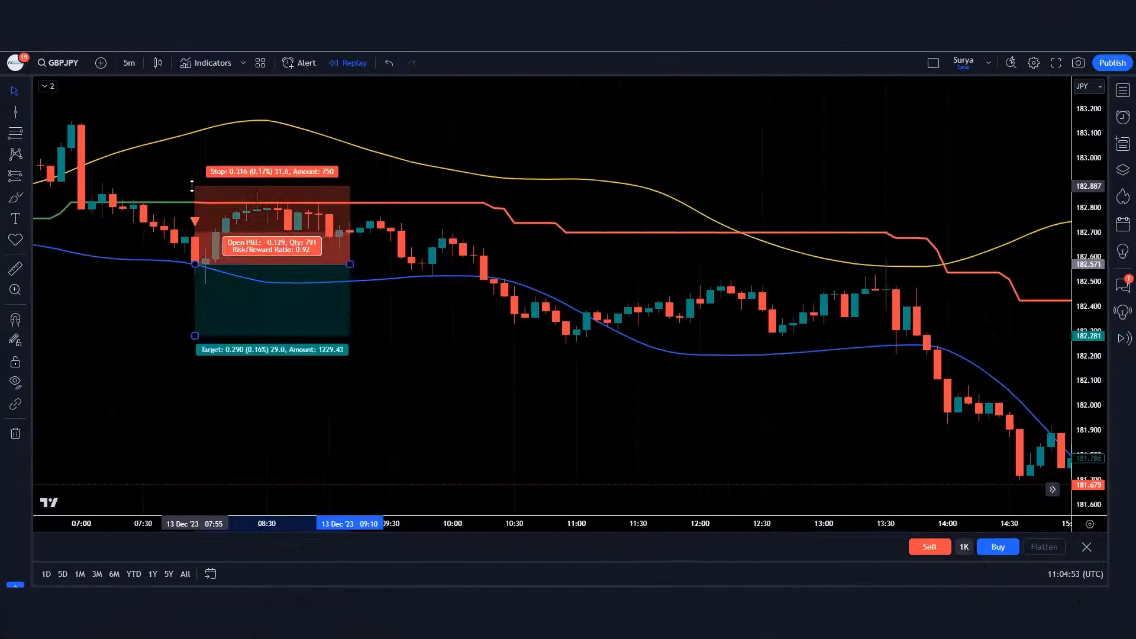
Step: Extend the short position's target and width, then add a long at the buy signal with set stop and target
{"action": "left_click_drag", "start_coordinate": [195, 330], "coordinate": [198, 476]}
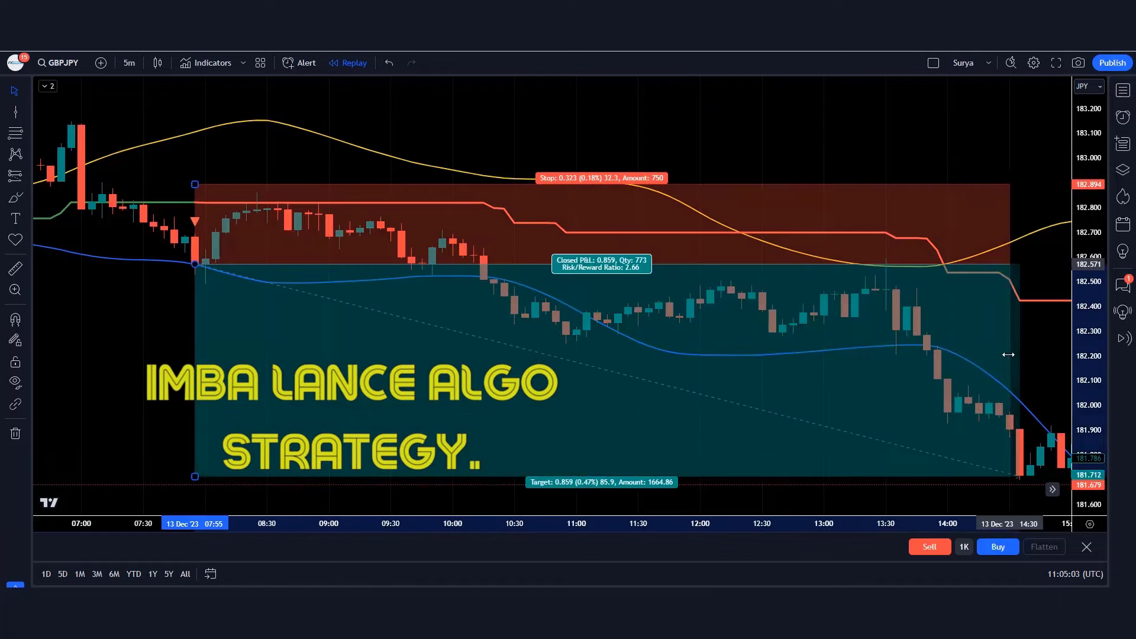
{"action": "left_click_drag", "start_coordinate": [947, 284], "coordinate": [342, 316]}
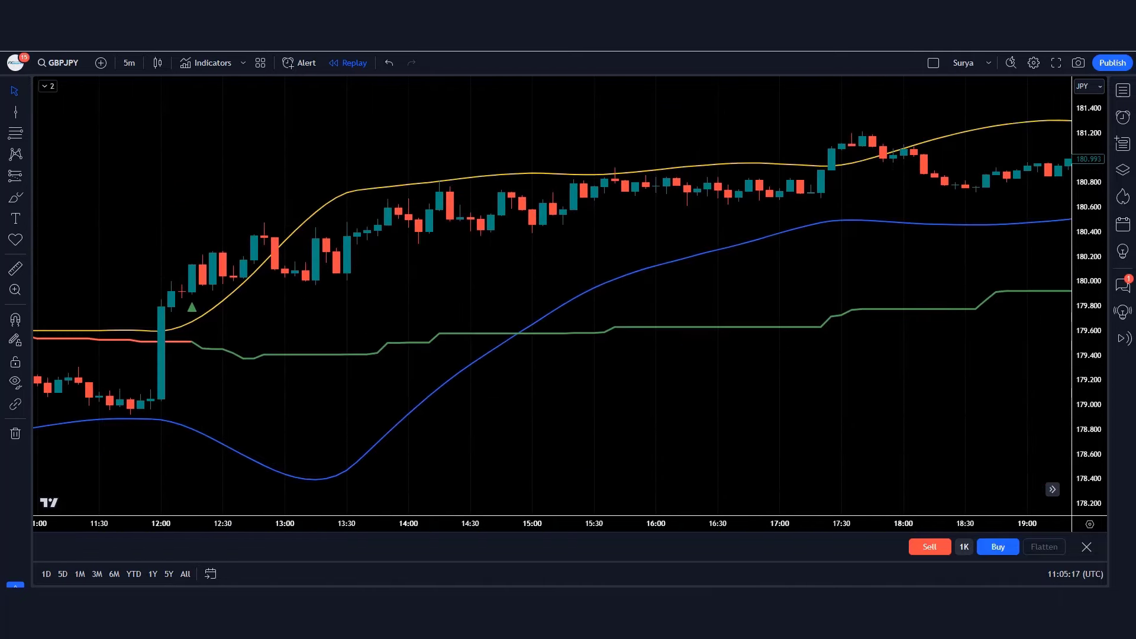
{"action": "left_click", "coordinate": [191, 263]}
{"action": "left_click_drag", "start_coordinate": [192, 322], "coordinate": [192, 344]}
{"action": "left_click_drag", "start_coordinate": [192, 209], "coordinate": [191, 145]}
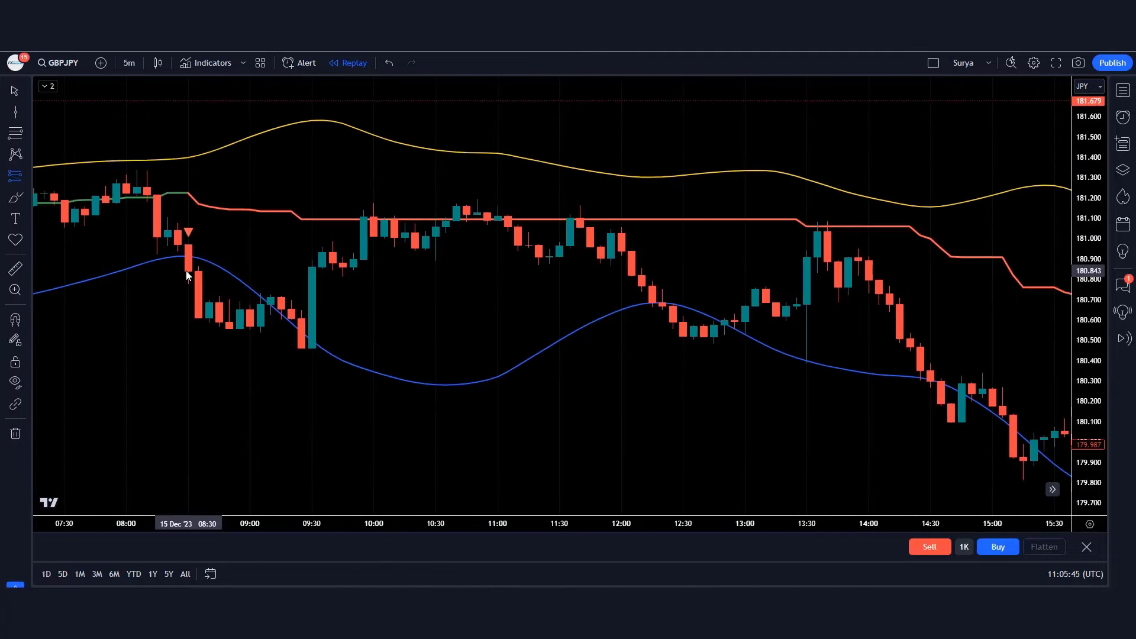
Step: Place a short at the sell signal and a later long, stretching both boxes to their levels
{"action": "left_click", "coordinate": [188, 246]}
{"action": "left_click_drag", "start_coordinate": [381, 245], "coordinate": [869, 495]}
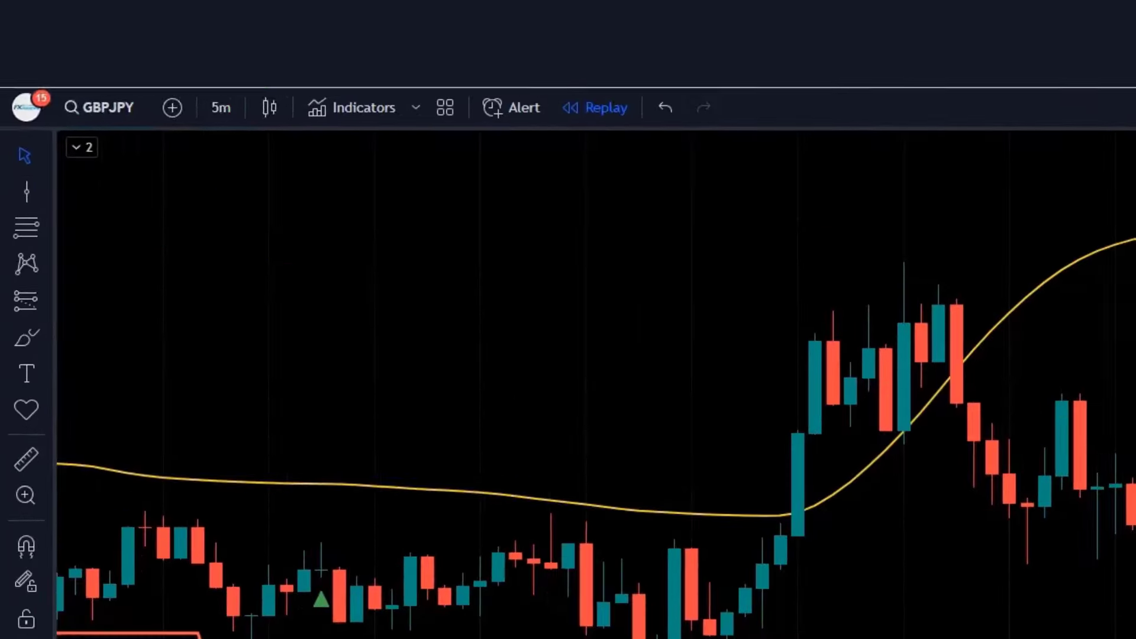
{"action": "left_click", "coordinate": [321, 567]}
{"action": "left_click_drag", "start_coordinate": [321, 476], "coordinate": [321, 278]}
{"action": "left_click_drag", "start_coordinate": [589, 566], "coordinate": [897, 561]}
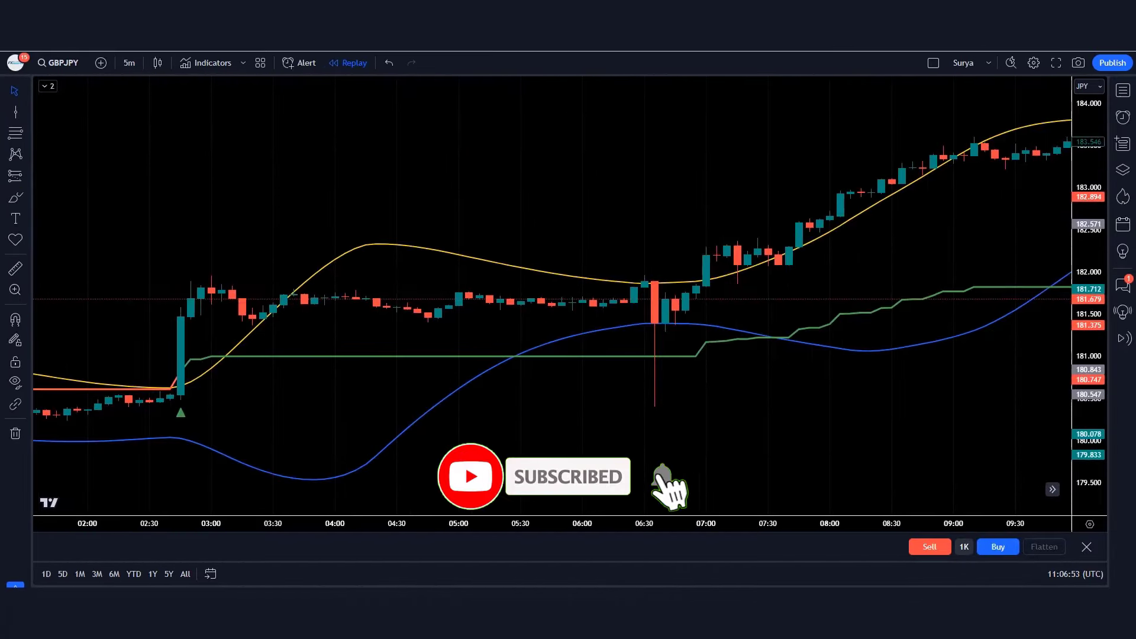
Step: Place a long position at the next buy signal, lowering its stop and raising its target
{"action": "left_click", "coordinate": [180, 317]}
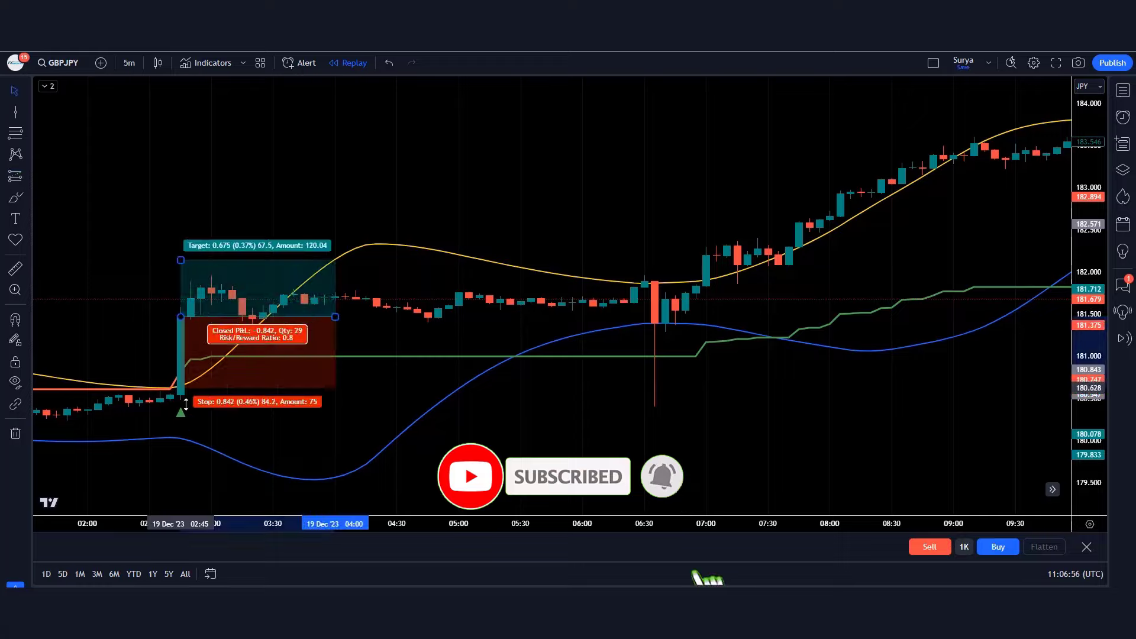
{"action": "left_click_drag", "start_coordinate": [186, 404], "coordinate": [181, 441]}
{"action": "left_click_drag", "start_coordinate": [173, 261], "coordinate": [181, 117]}
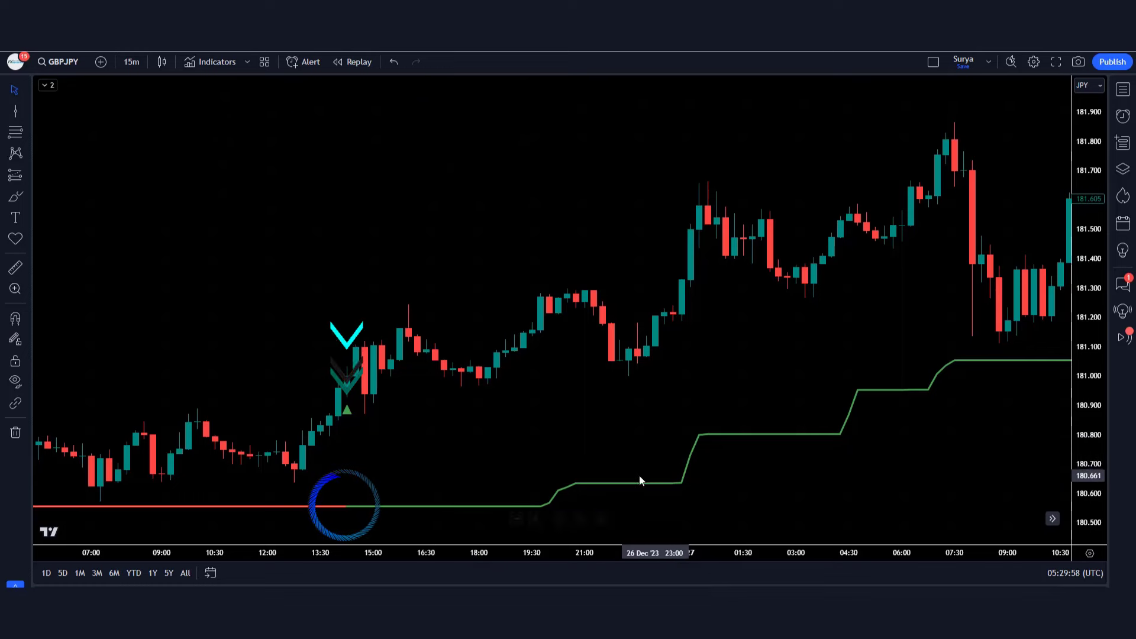
Step: Pan the 15m chart to bring the bars after the buy signal into view
{"action": "left_click_drag", "start_coordinate": [817, 381], "coordinate": [430, 438]}
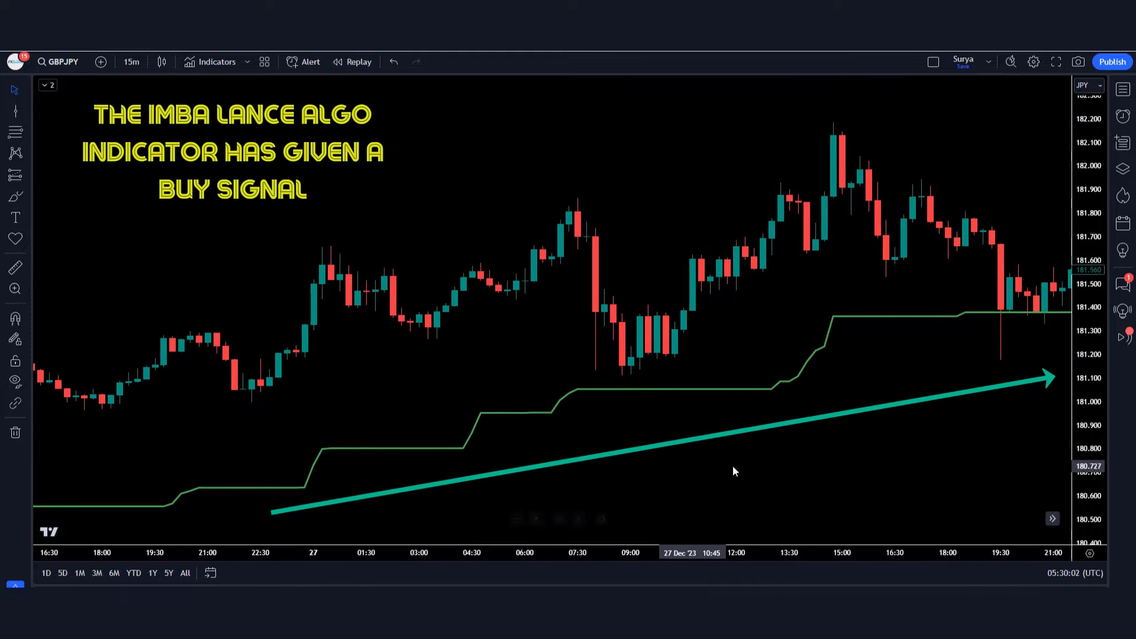
{"action": "left_click_drag", "start_coordinate": [862, 439], "coordinate": [434, 459]}
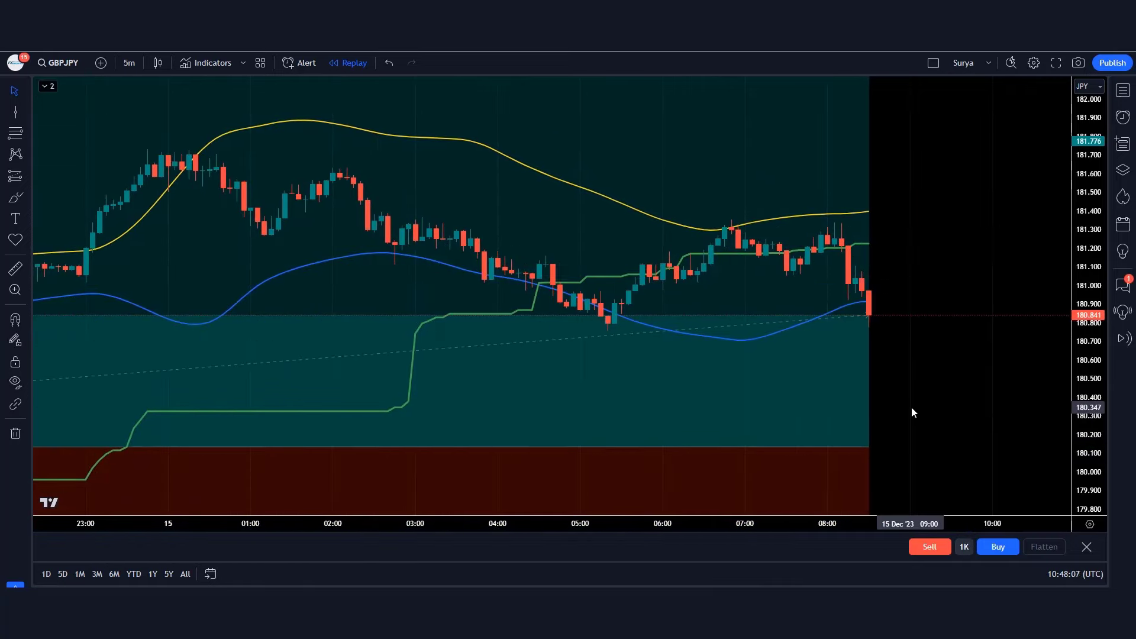
Step: Place a short with stop and target on the latest replay candle, then a long near 180.52
{"action": "left_click", "coordinate": [869, 316]}
{"action": "left_click_drag", "start_coordinate": [868, 278], "coordinate": [869, 191]}
{"action": "left_click_drag", "start_coordinate": [868, 352], "coordinate": [869, 472]}
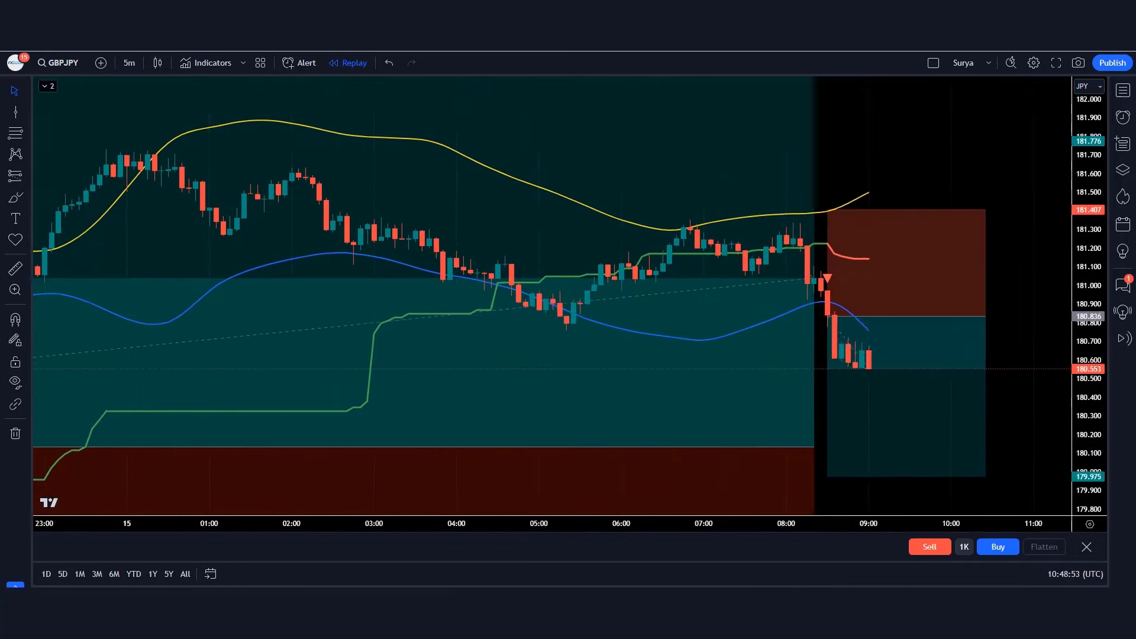
{"action": "left_click_drag", "start_coordinate": [1028, 355], "coordinate": [958, 348]}
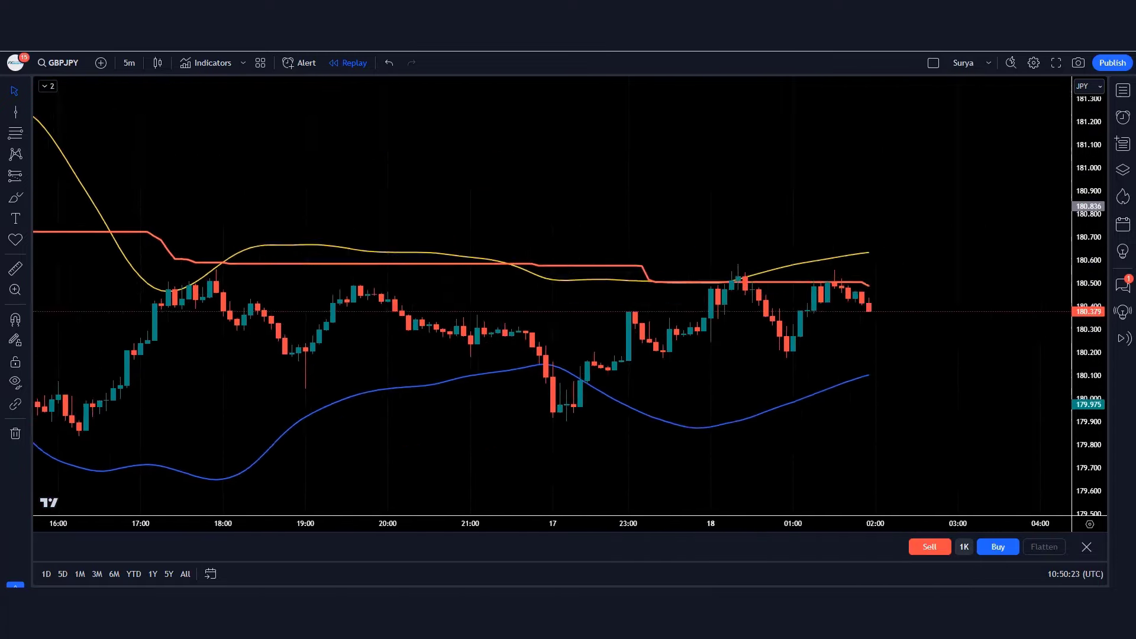
{"action": "left_click", "coordinate": [864, 185]}
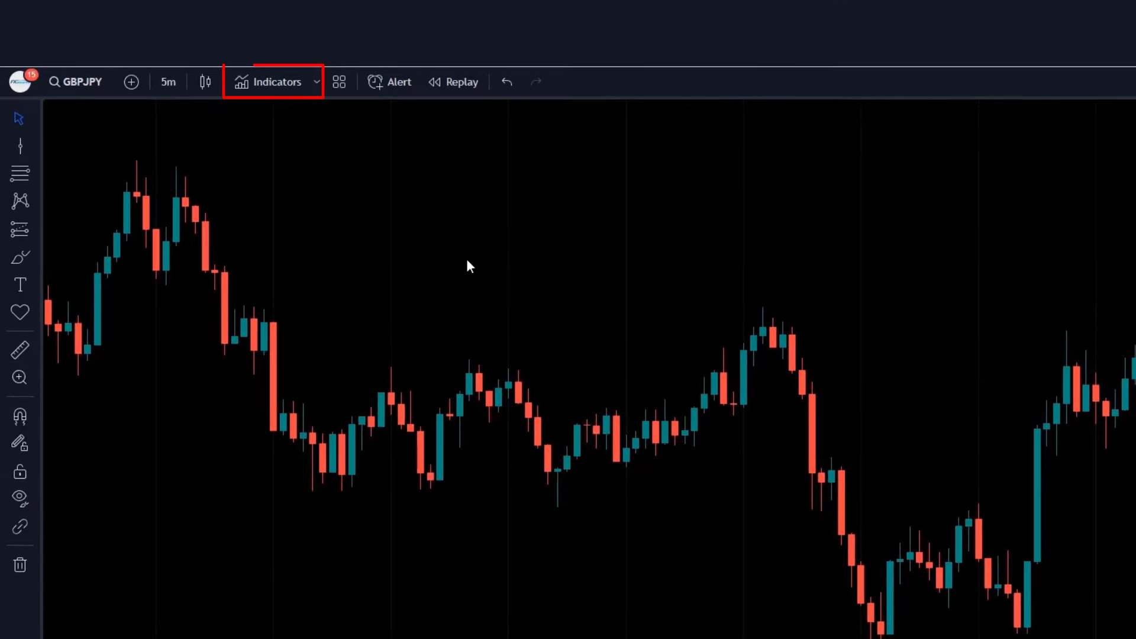
Step: Add the [IMBA]lance Algo and Bollinger Bands (Nadaraya Smoothed) indicators from the indicator search
{"action": "left_click", "coordinate": [271, 82]}
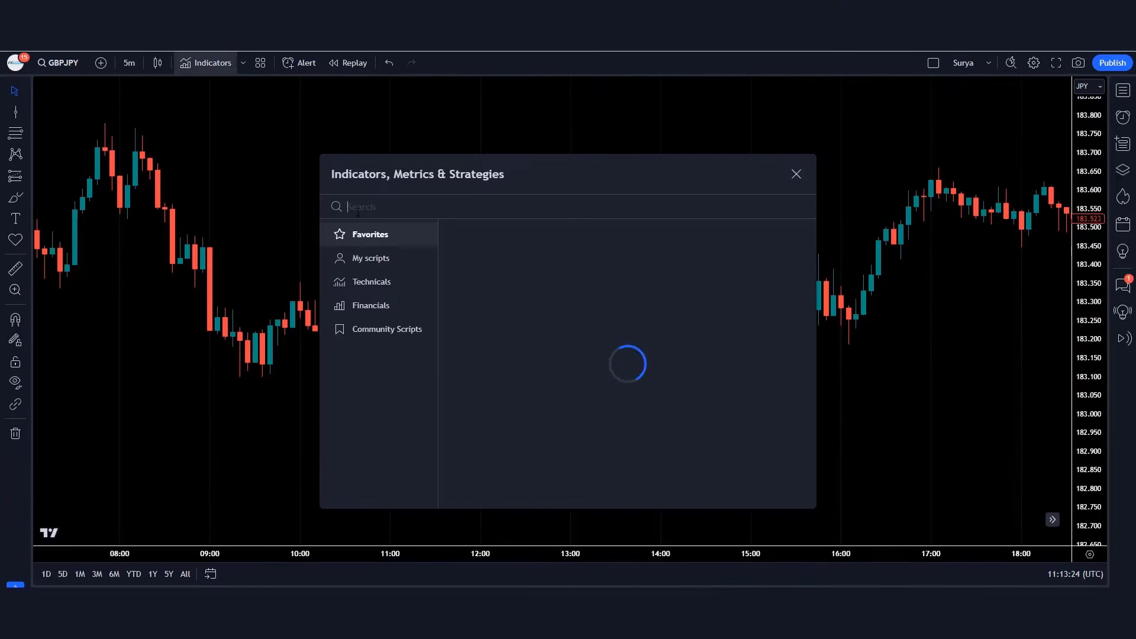
{"action": "type", "text": "imba"}
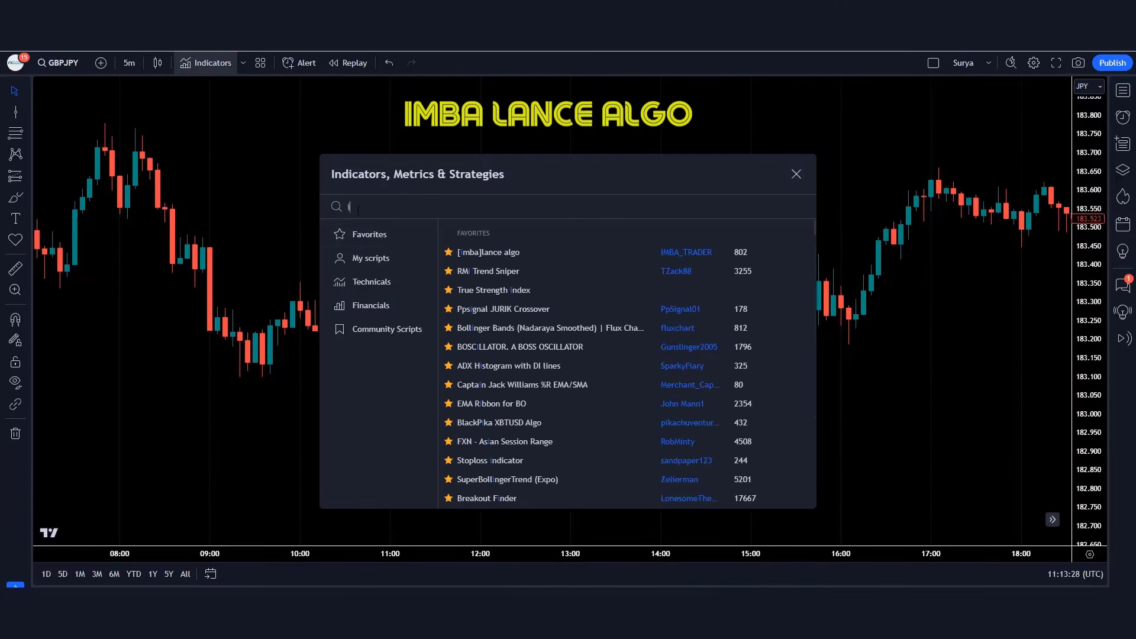
{"action": "left_click", "coordinate": [567, 251]}
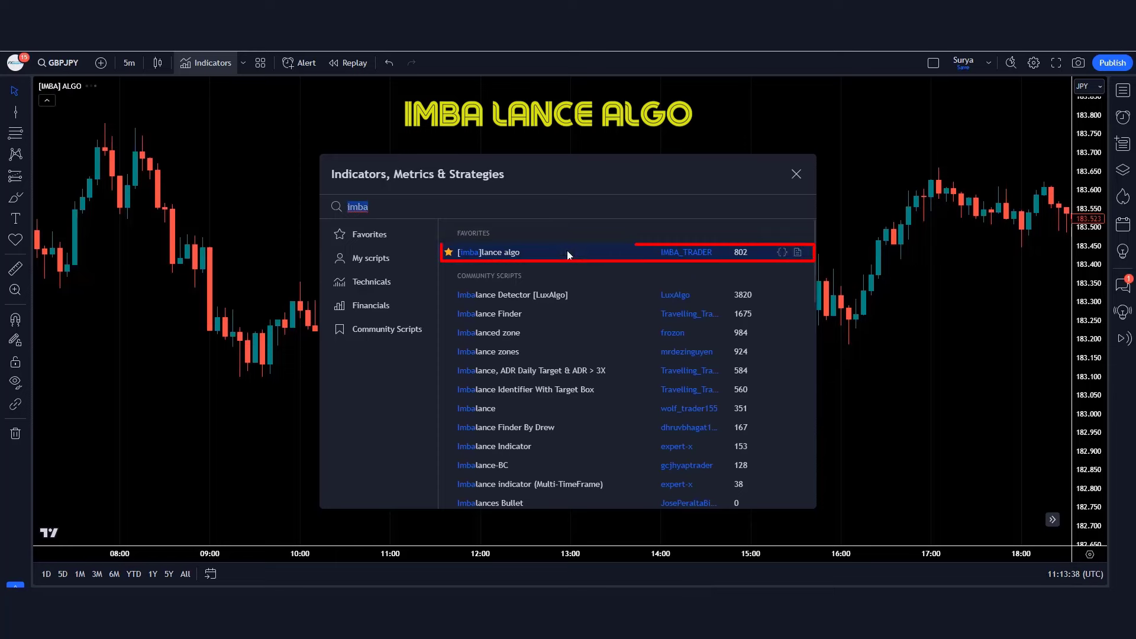
{"action": "key", "text": "BackSpace"}
{"action": "key", "text": "BackSpace"}
{"action": "key", "text": "BackSpace"}
{"action": "key", "text": "BackSpace"}
{"action": "type", "text": "bolli"}
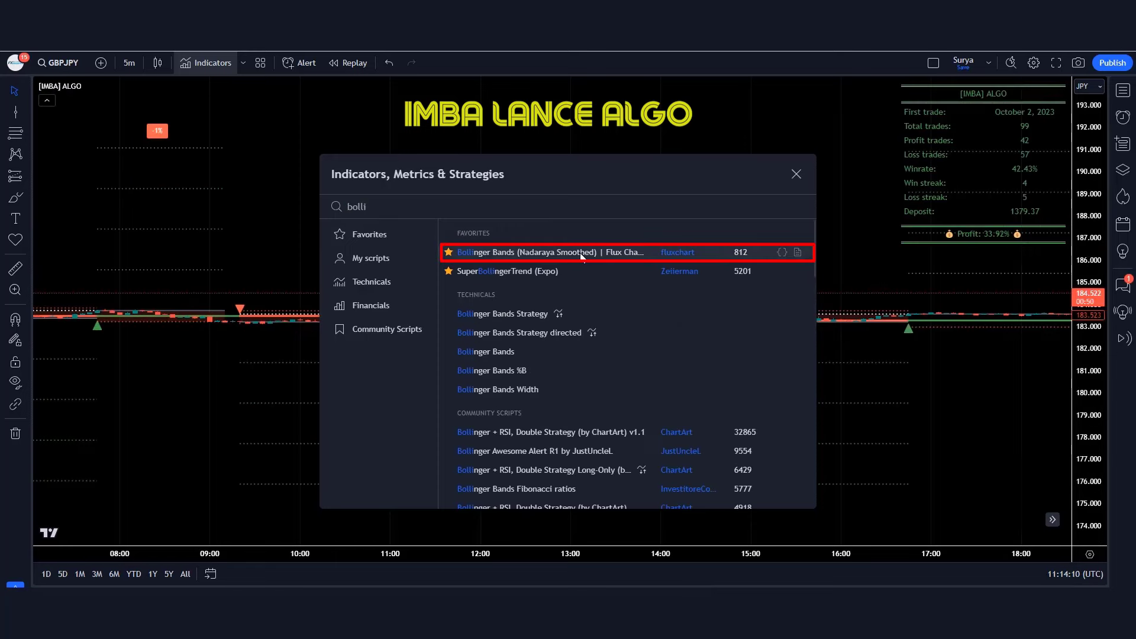
{"action": "left_click", "coordinate": [651, 250]}
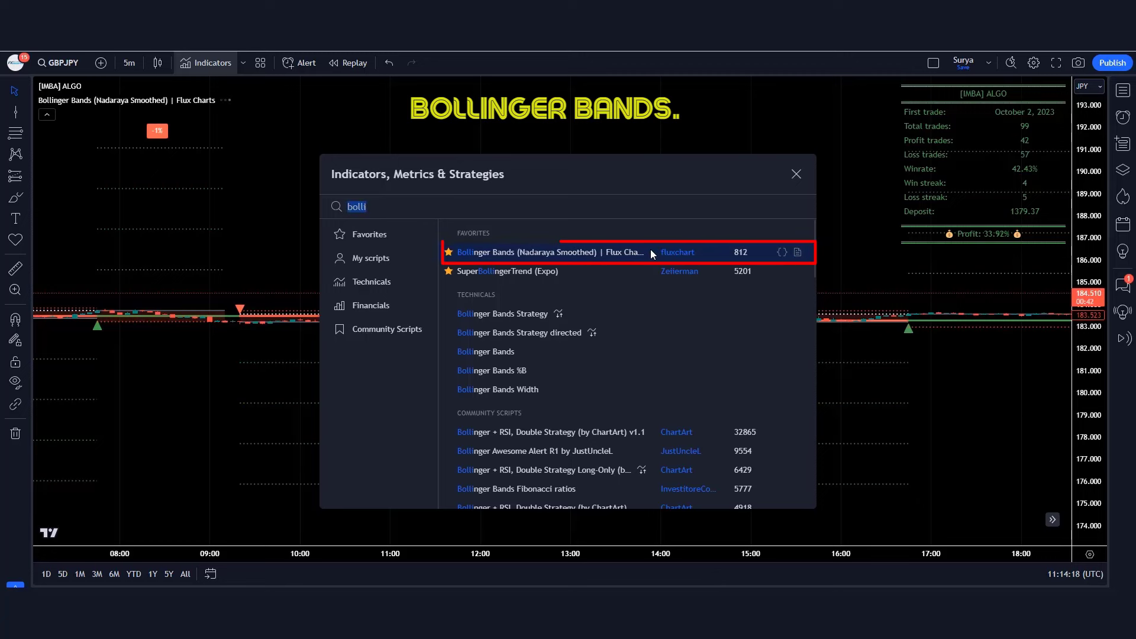
{"action": "left_click", "coordinate": [796, 174]}
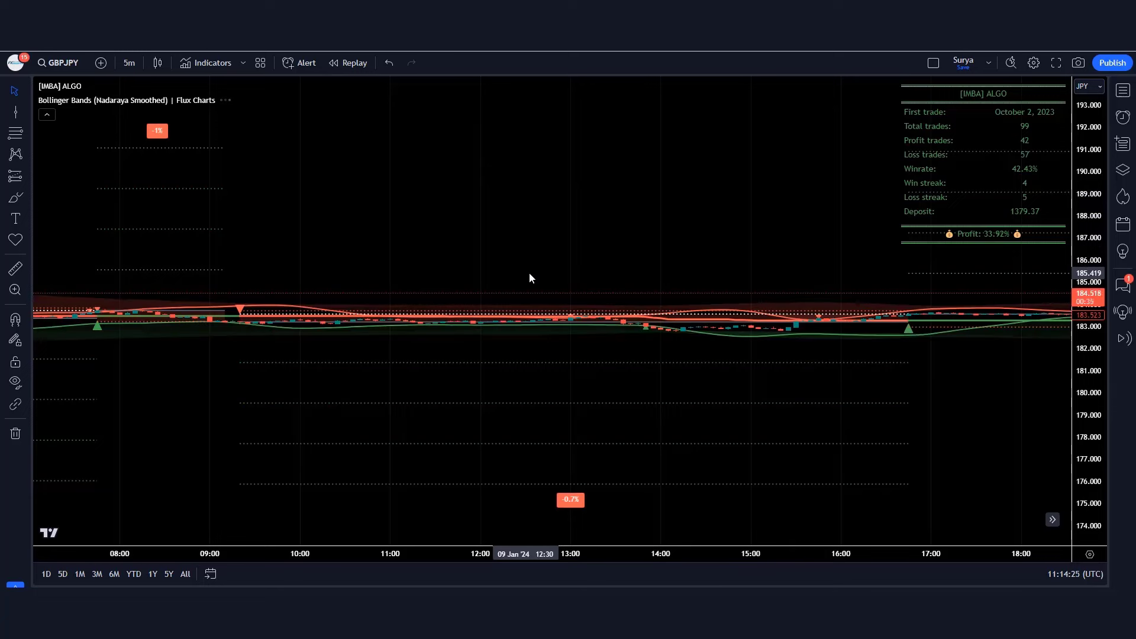
Step: In IMBA ALGO style settings, hide the labels, line fills, lines and stats table
{"action": "double_click", "coordinate": [296, 200]}
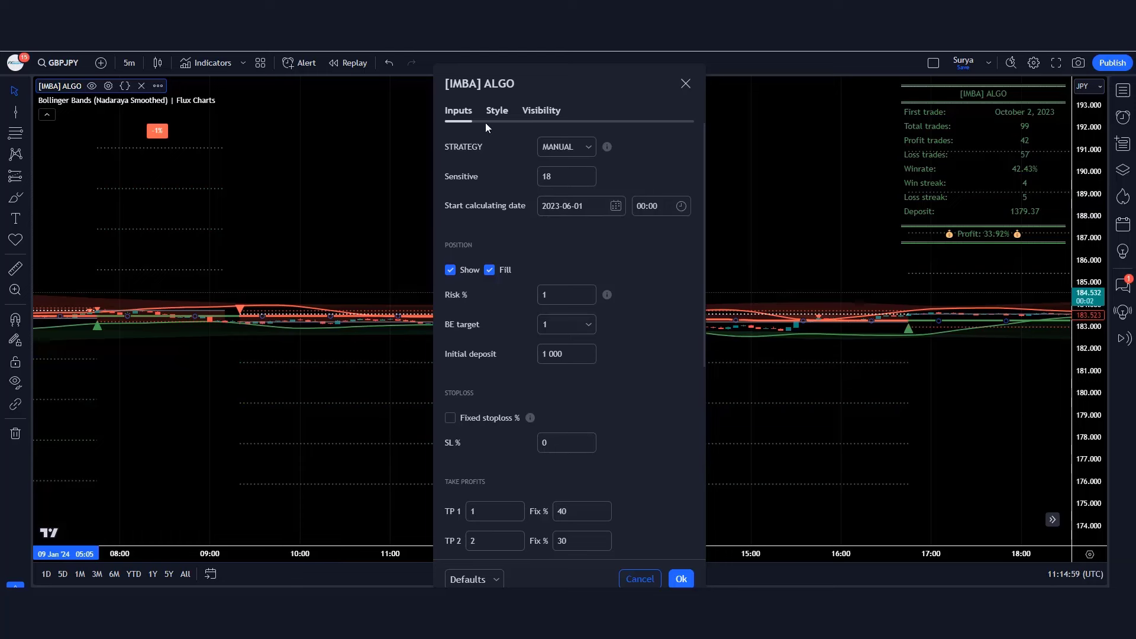
{"action": "left_click", "coordinate": [496, 111]}
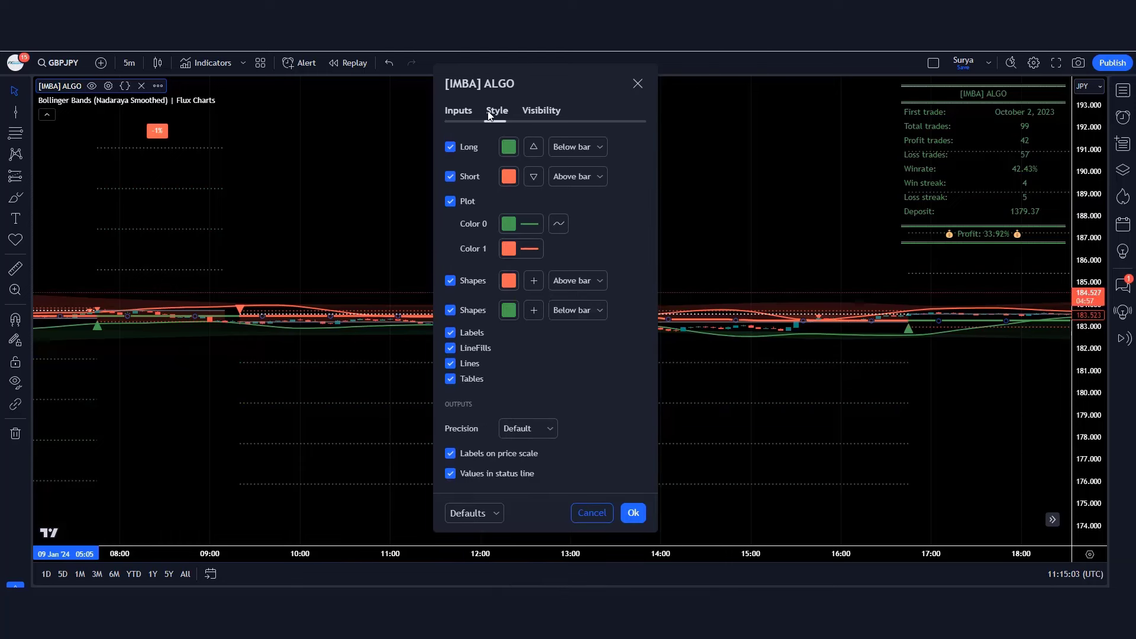
{"action": "left_click", "coordinate": [451, 332]}
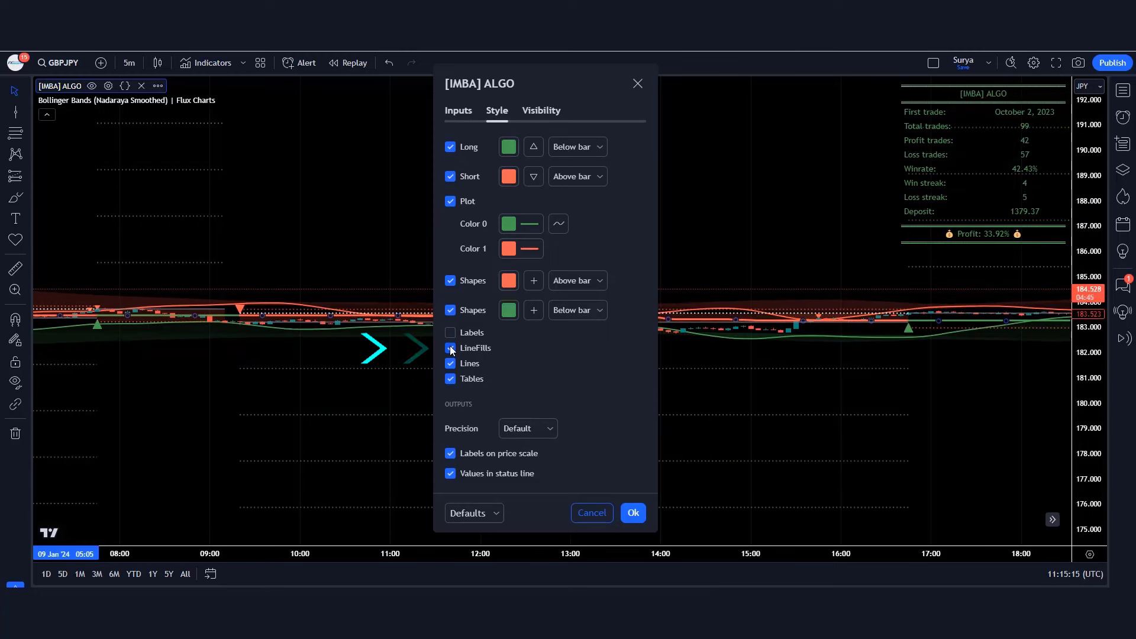
{"action": "left_click", "coordinate": [450, 347]}
{"action": "left_click", "coordinate": [445, 363]}
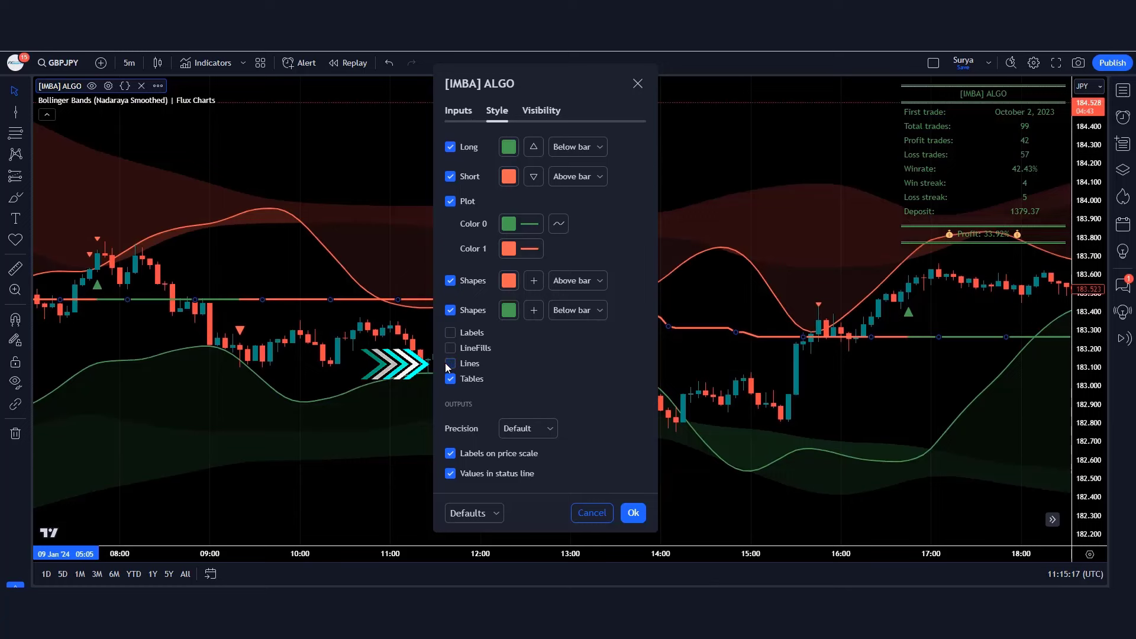
{"action": "left_click", "coordinate": [450, 379]}
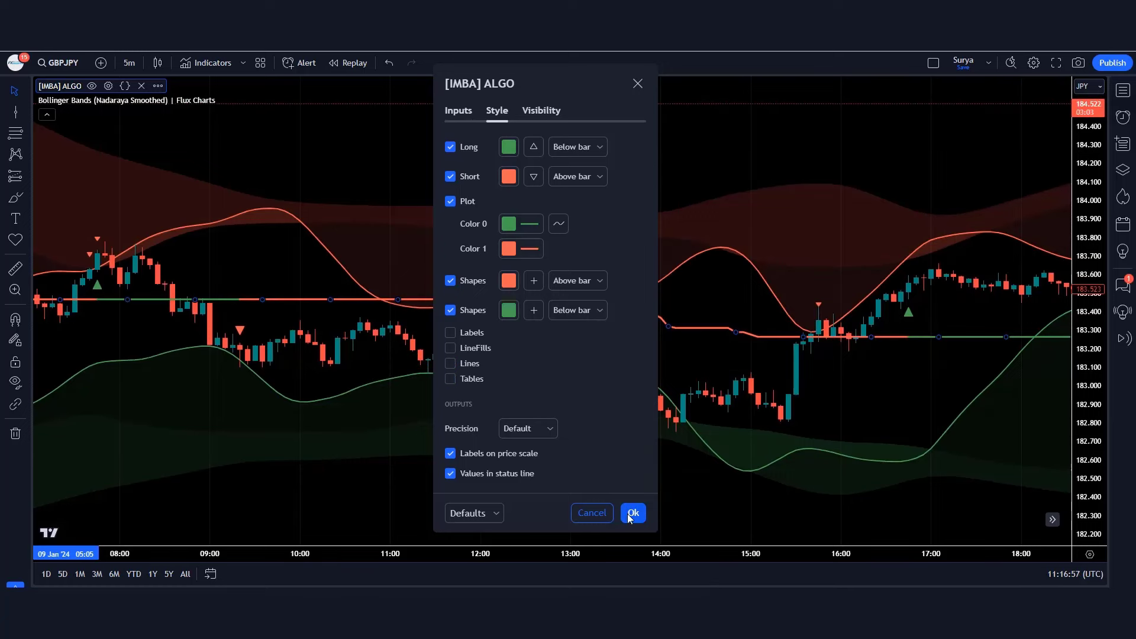
{"action": "left_click", "coordinate": [633, 513]}
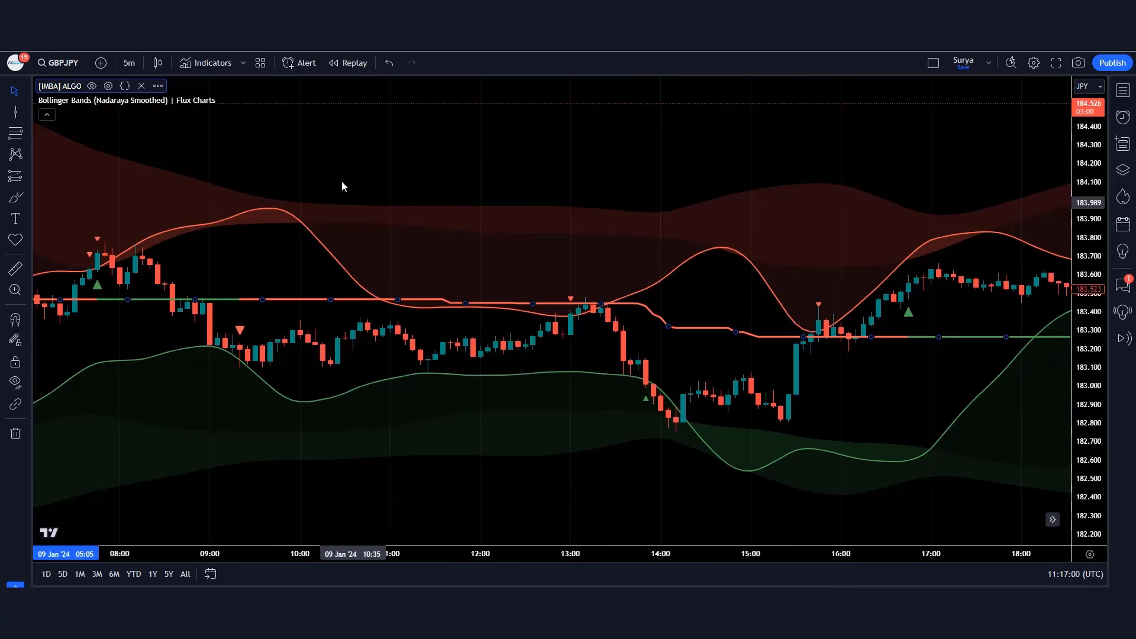
Step: Give the Bollinger Bands smoothing factor 12, no Level 1 Bands, yellow Bearish and blue Bullish lines
{"action": "left_click", "coordinate": [243, 100]}
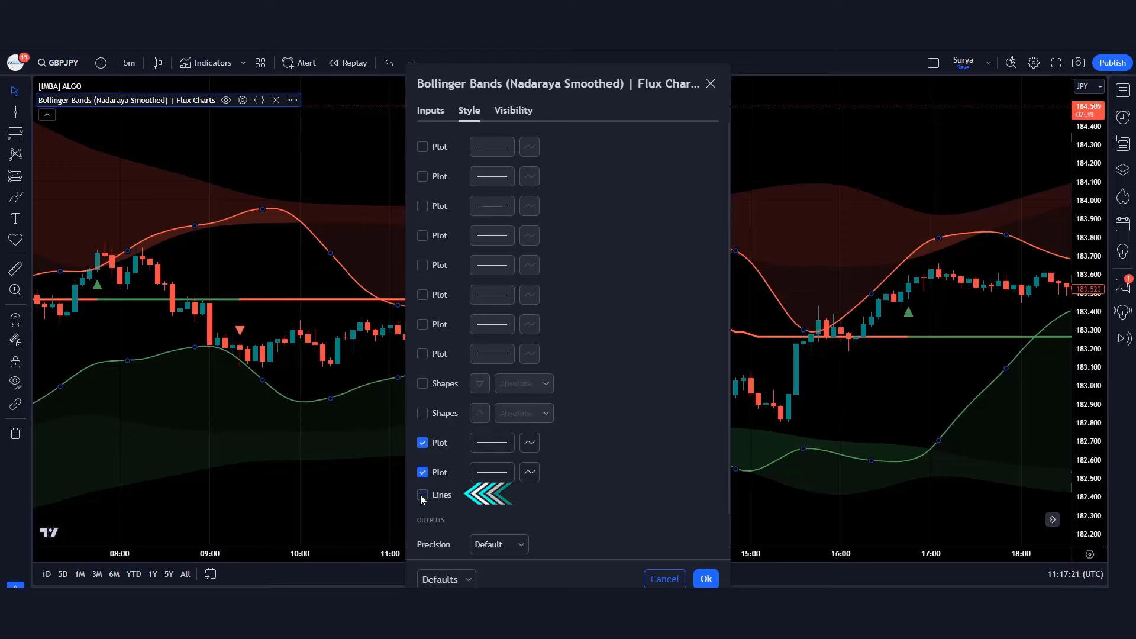
{"action": "left_click", "coordinate": [430, 110]}
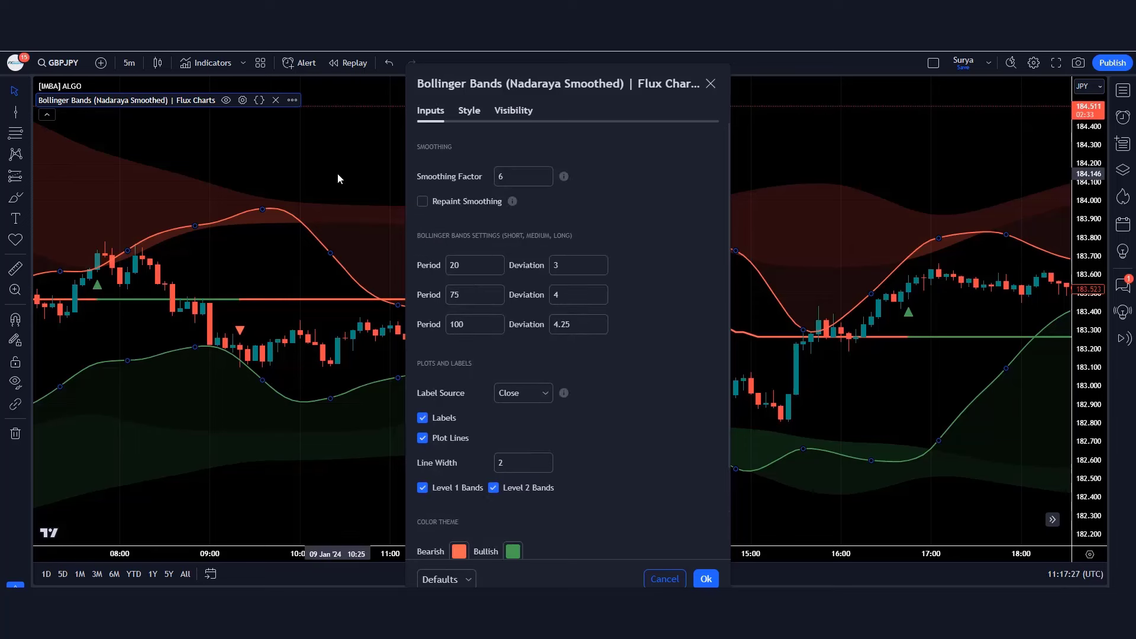
{"action": "left_click", "coordinate": [513, 175]}
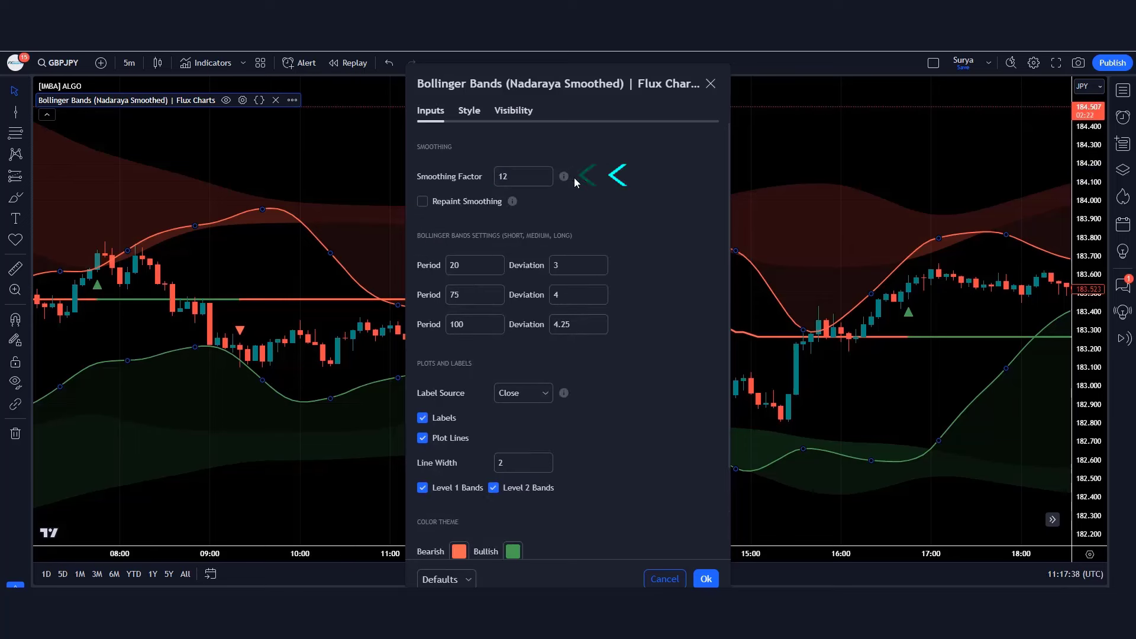
{"action": "left_click", "coordinate": [422, 488]}
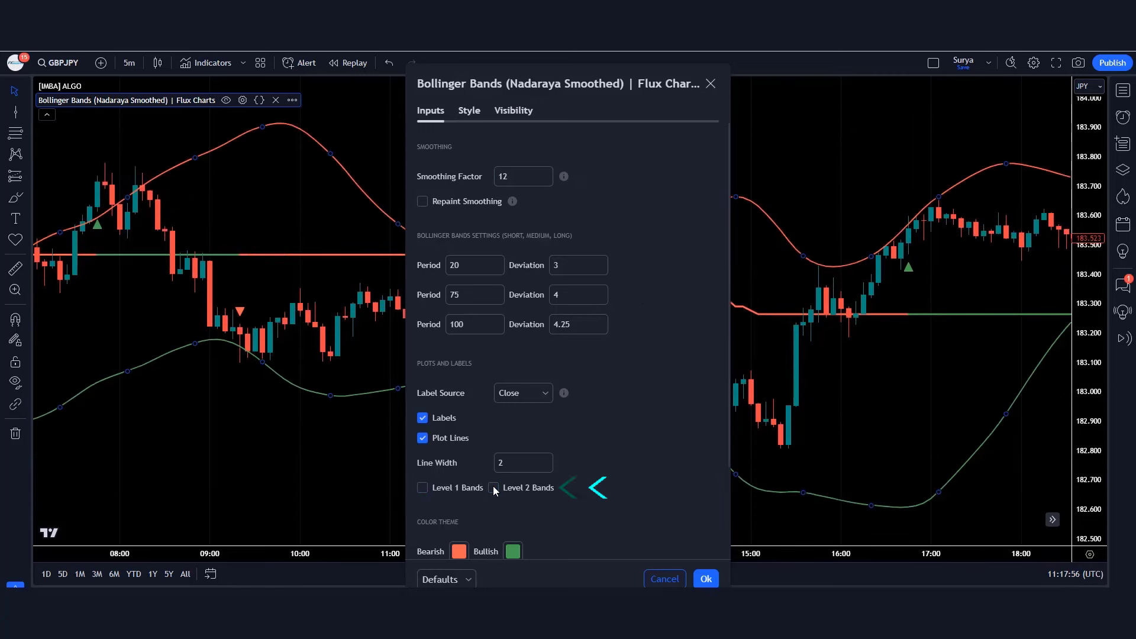
{"action": "scroll", "coordinate": [588, 477], "scroll_direction": "down", "scroll_amount": 1}
{"action": "scroll", "coordinate": [587, 471], "scroll_direction": "down", "scroll_amount": 1}
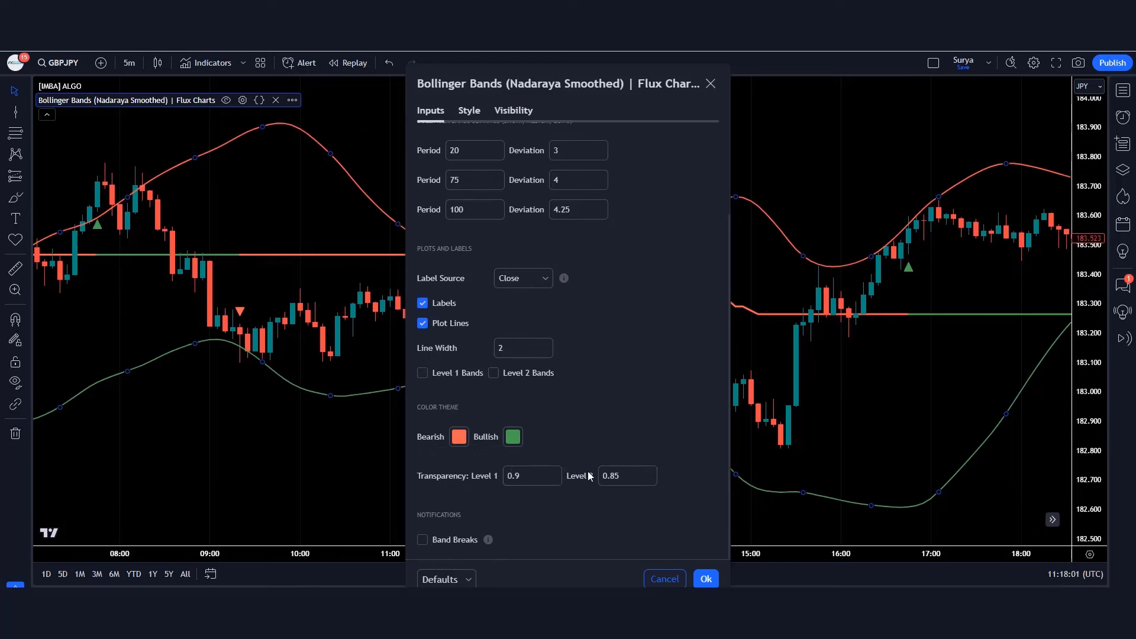
{"action": "left_click", "coordinate": [459, 437]}
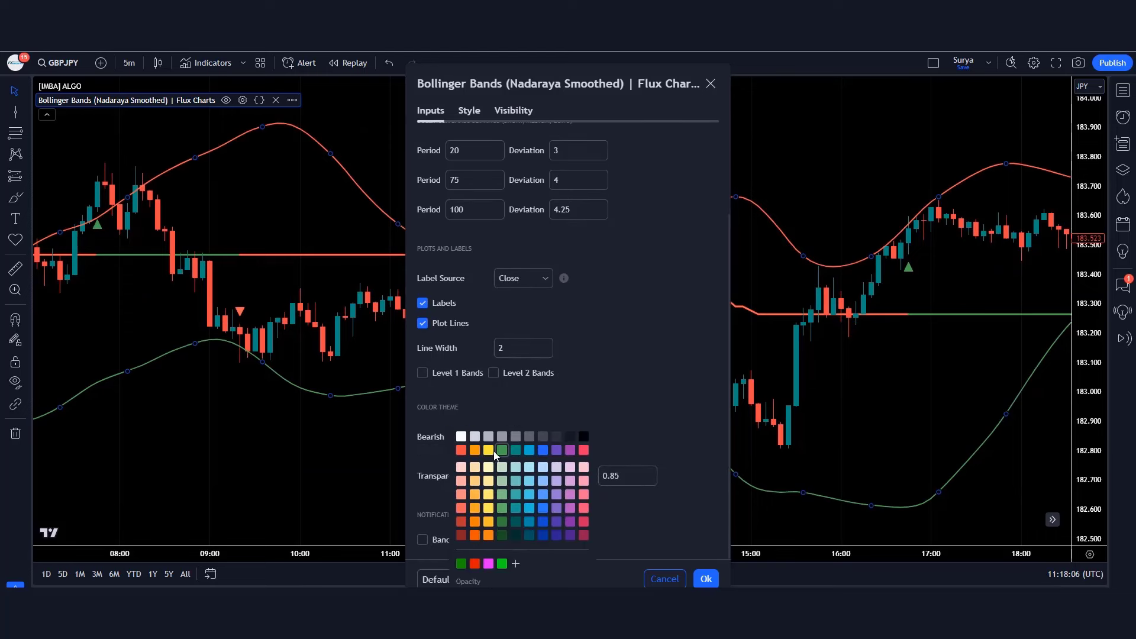
{"action": "left_click", "coordinate": [530, 426]}
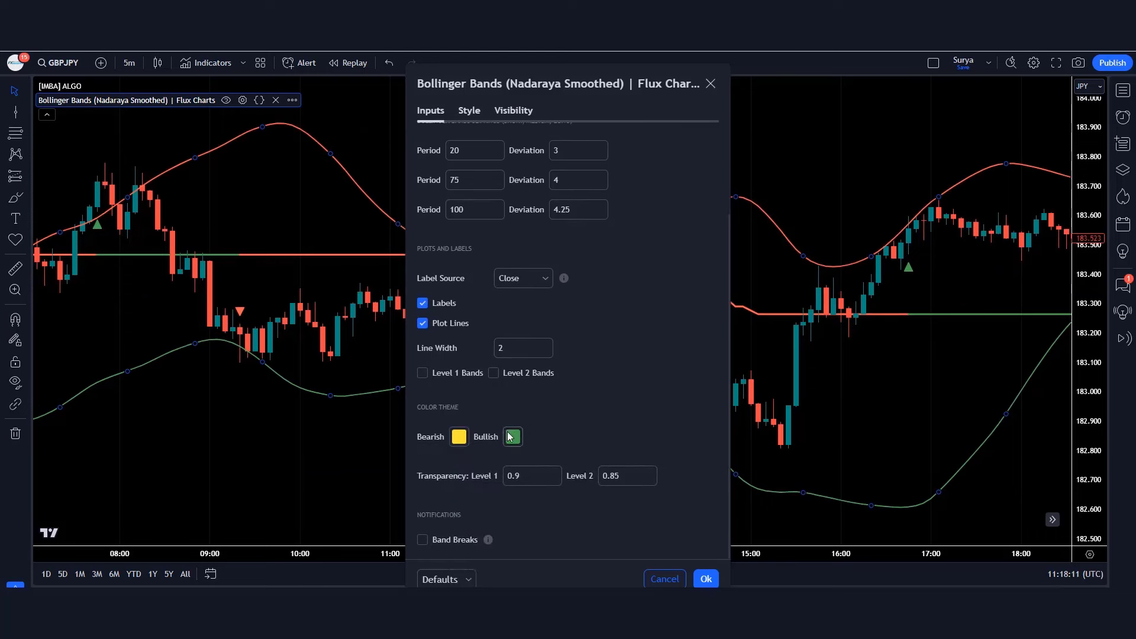
{"action": "left_click", "coordinate": [510, 437]}
{"action": "left_click", "coordinate": [674, 465]}
{"action": "left_click", "coordinate": [705, 579]}
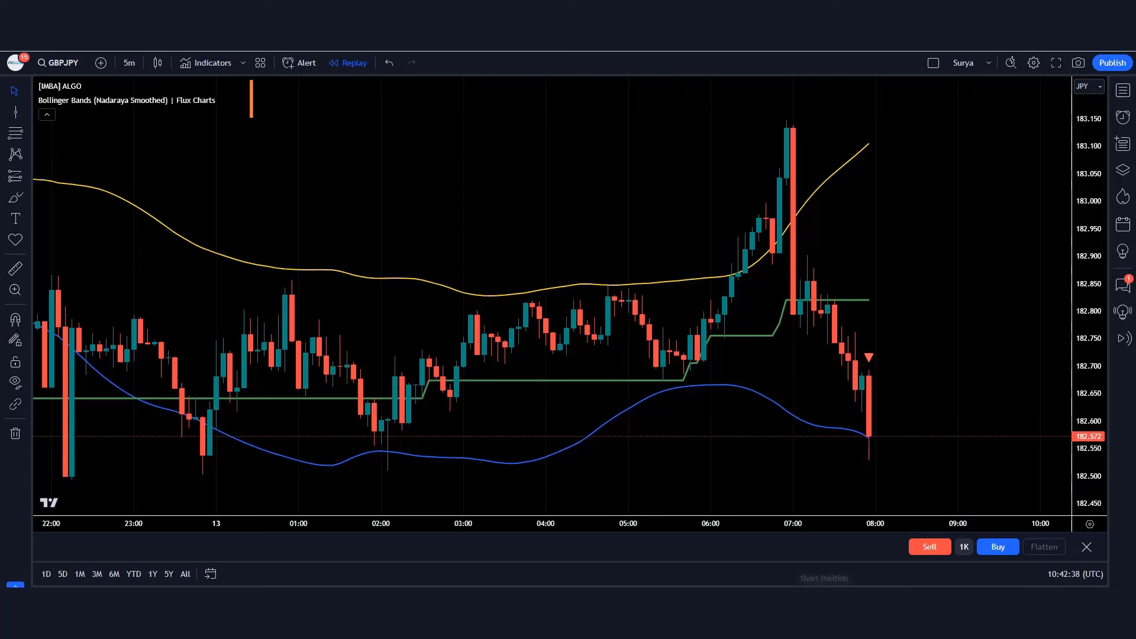
Step: Place a short at the latest candle with stop near 183.104 and a 1.5 risk/reward target
{"action": "left_click", "coordinate": [868, 436]}
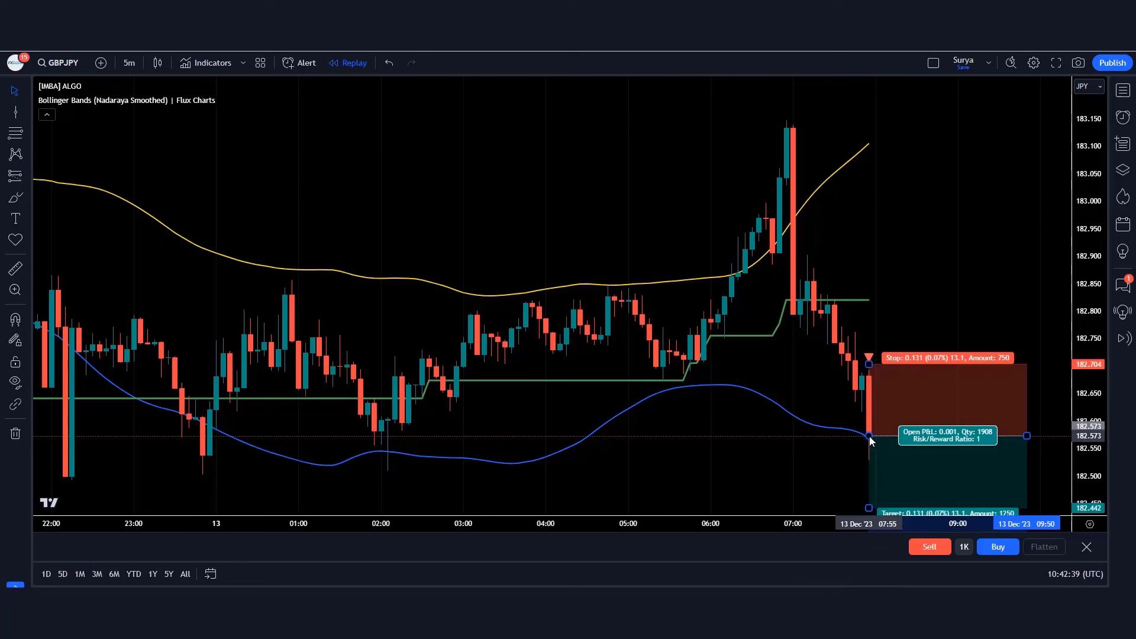
{"action": "left_click_drag", "start_coordinate": [868, 364], "coordinate": [874, 143]}
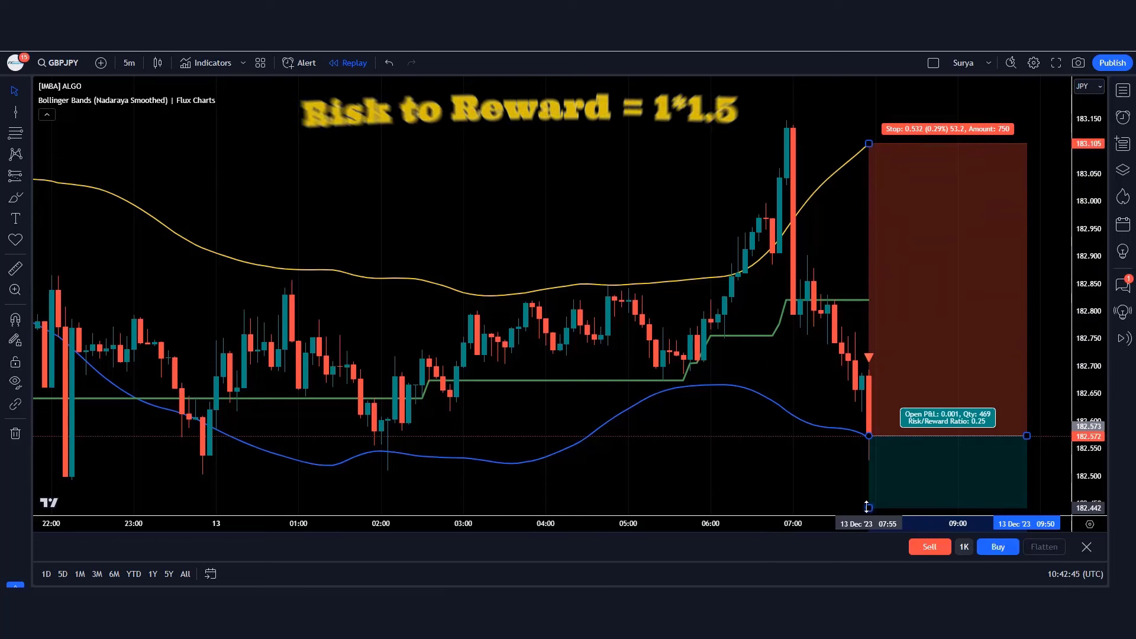
{"action": "left_click_drag", "start_coordinate": [867, 506], "coordinate": [867, 633]}
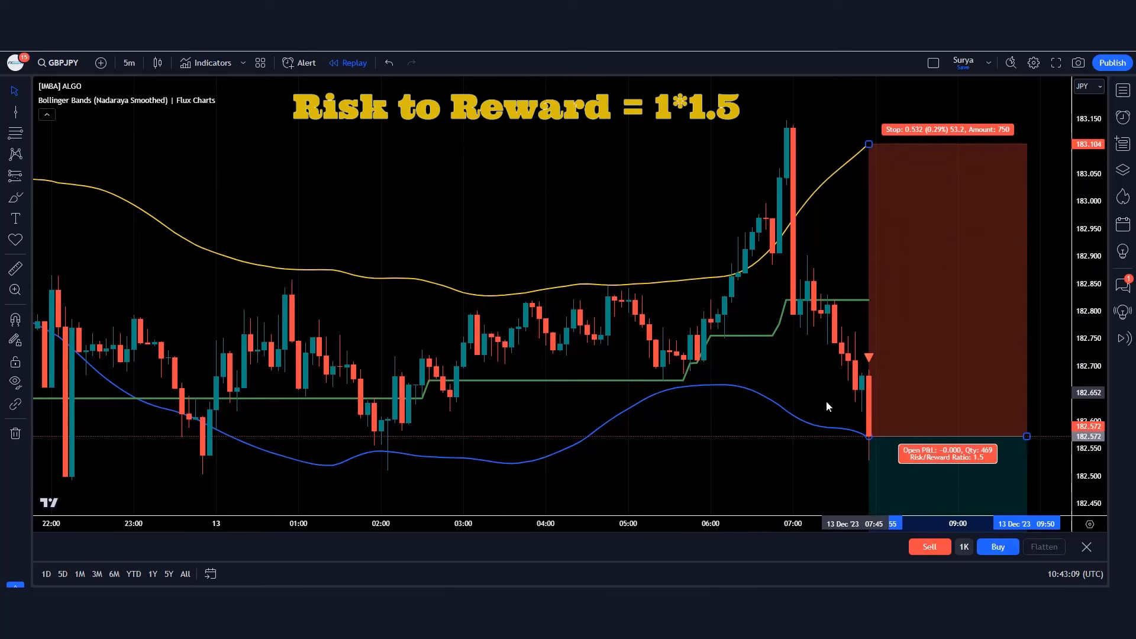
Step: Widen the short position box to the right and replay until the 14 Dec buy signal
{"action": "left_click", "coordinate": [783, 449]}
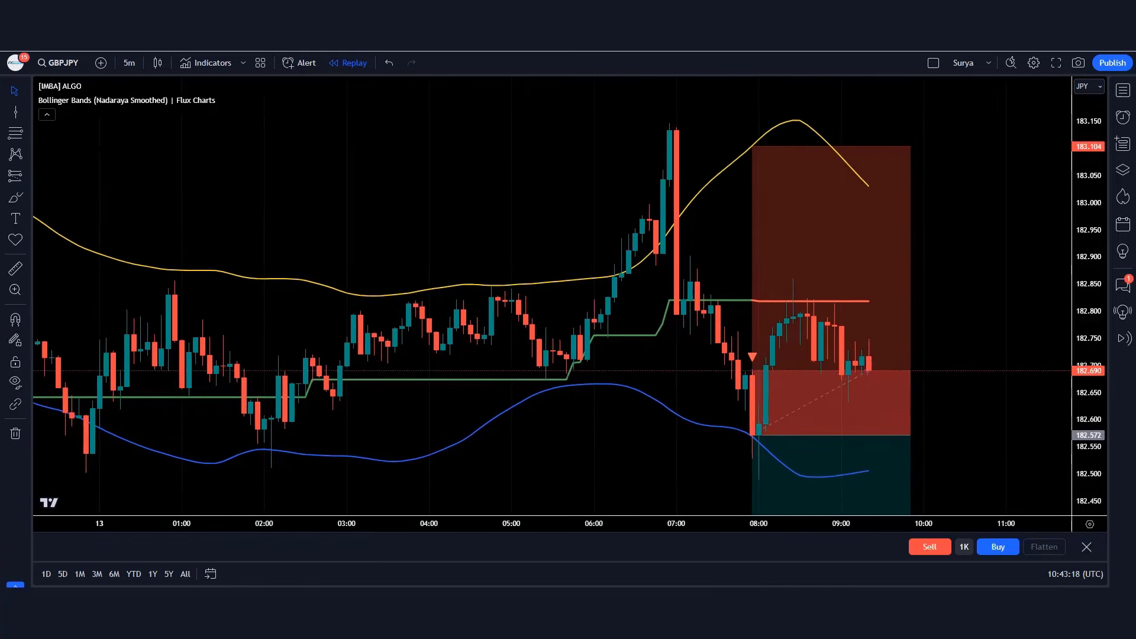
{"action": "left_click_drag", "start_coordinate": [865, 438], "coordinate": [1048, 436]}
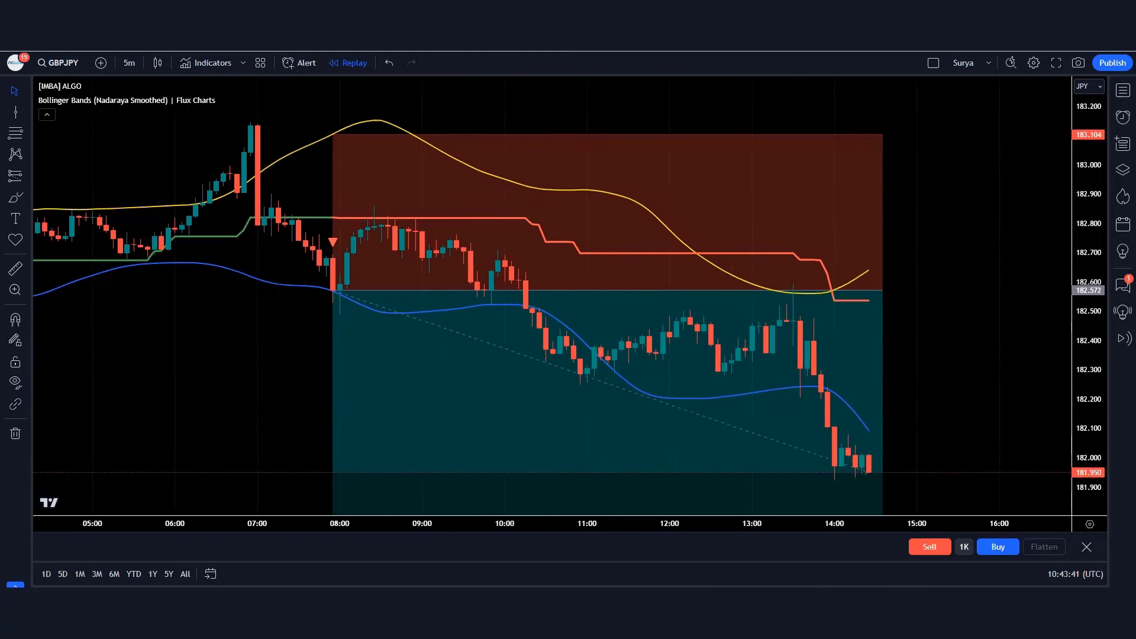
{"action": "mouse_move", "coordinate": [807, 406]}
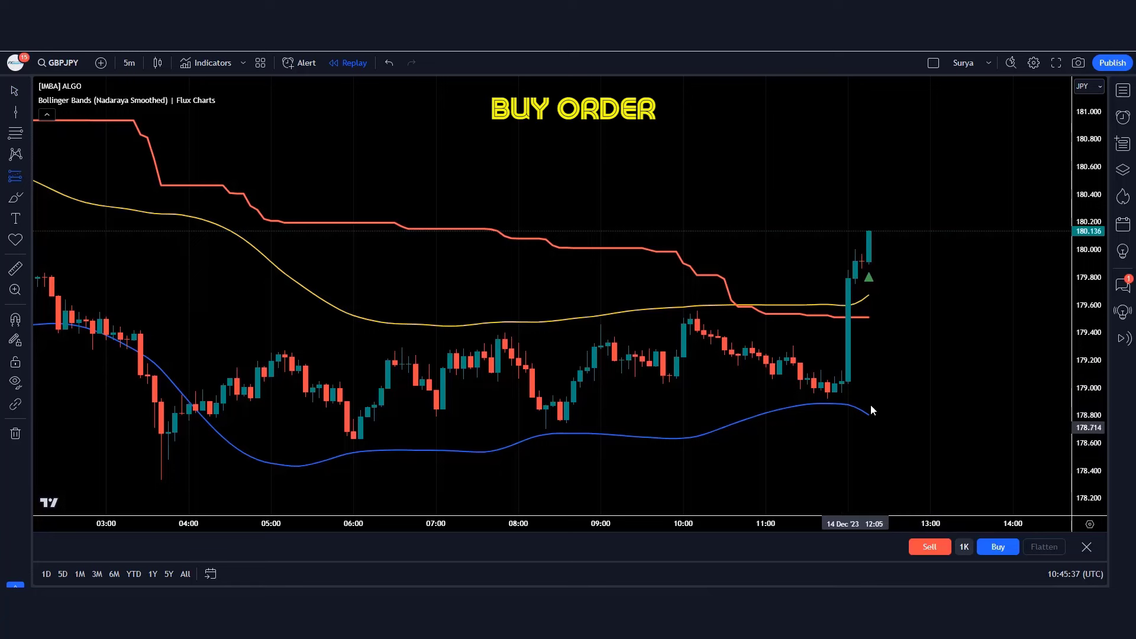
Step: Place a long at the buy signal with stop near 178.8 and a 1.51 risk/reward target
{"action": "left_click", "coordinate": [871, 232]}
{"action": "left_click_drag", "start_coordinate": [868, 282], "coordinate": [852, 414]}
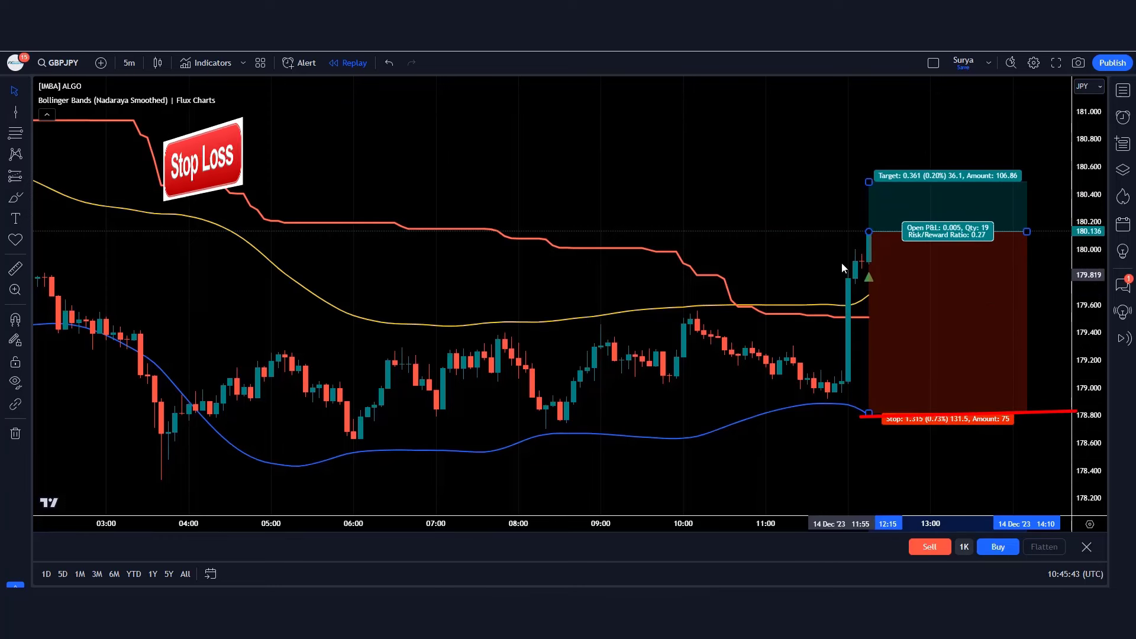
{"action": "left_click_drag", "start_coordinate": [871, 179], "coordinate": [870, 65]}
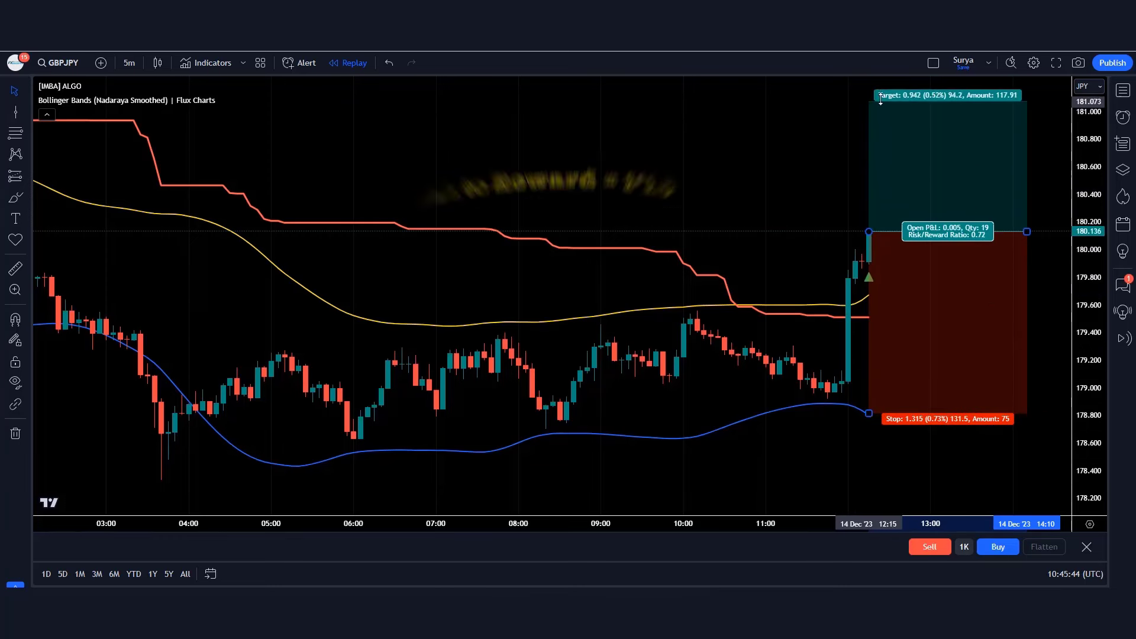
{"action": "left_click", "coordinate": [782, 437]}
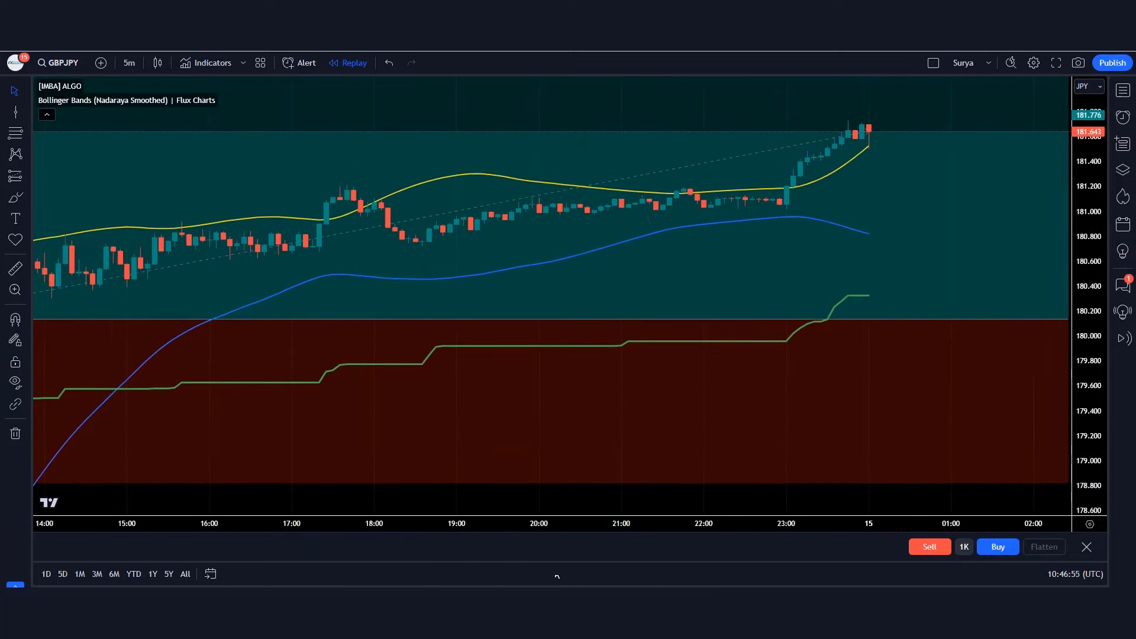
Step: Stretch the long position box right and replay to the 15 Dec sell signal
{"action": "left_click_drag", "start_coordinate": [870, 398], "coordinate": [1065, 419]}
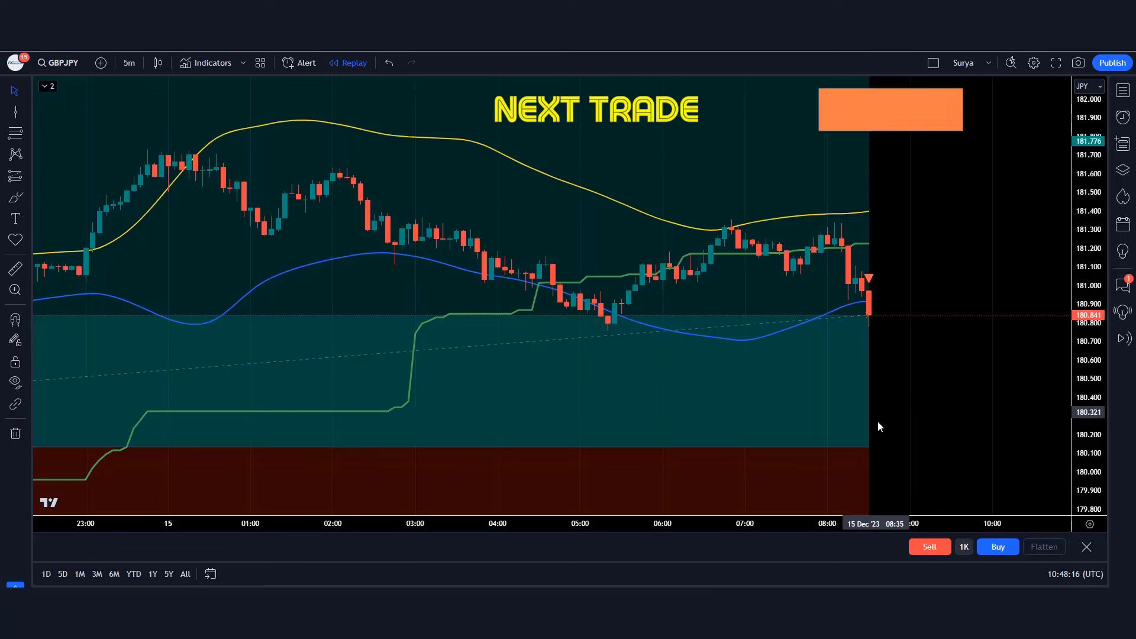
Step: Trim the previous position box, then place a short at the newest candle: stop 181.407, target 179.975
{"action": "mouse_move", "coordinate": [864, 454]}
{"action": "left_mouse_down"}
{"action": "mouse_move", "coordinate": [837, 436]}
{"action": "mouse_move", "coordinate": [852, 431]}
{"action": "left_mouse_up"}
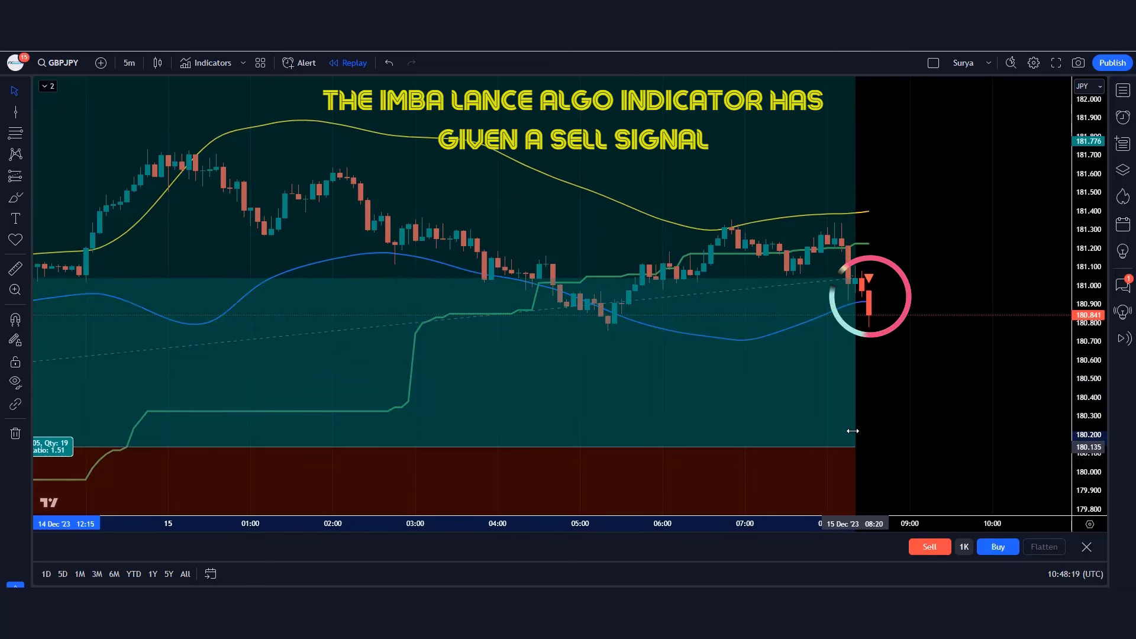
{"action": "left_click", "coordinate": [907, 413]}
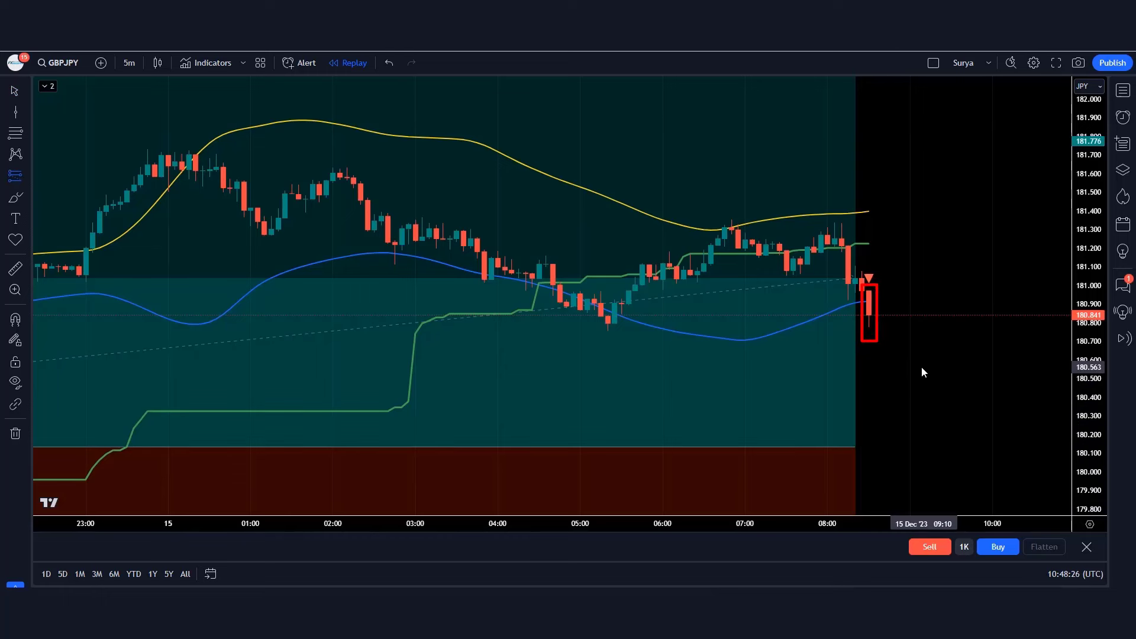
{"action": "left_click", "coordinate": [870, 316]}
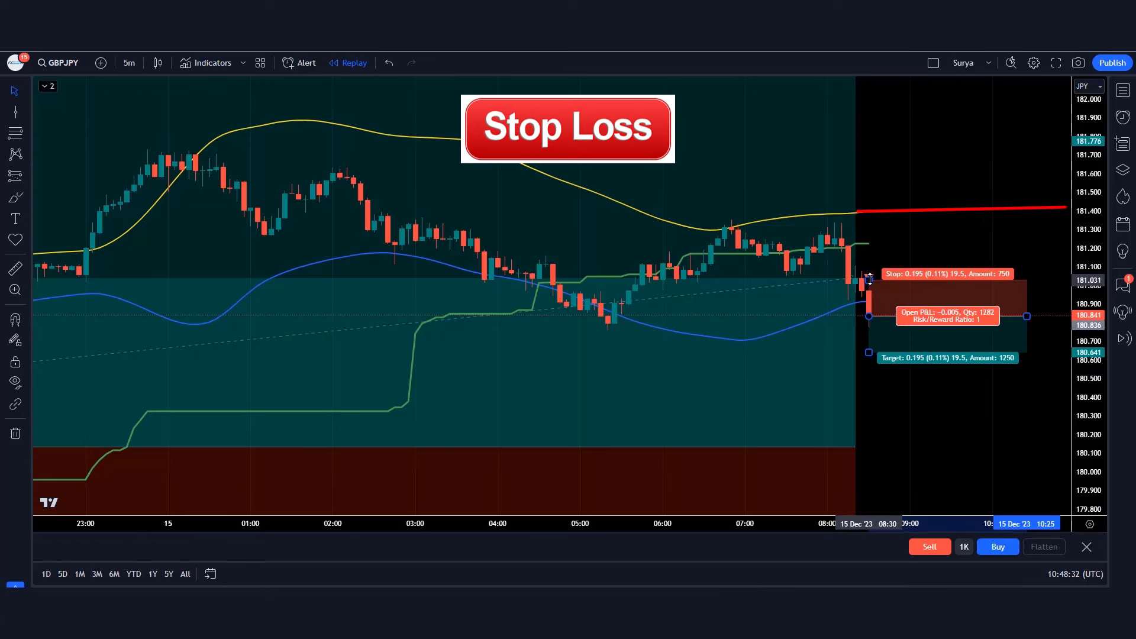
{"action": "left_click_drag", "start_coordinate": [869, 280], "coordinate": [879, 219]}
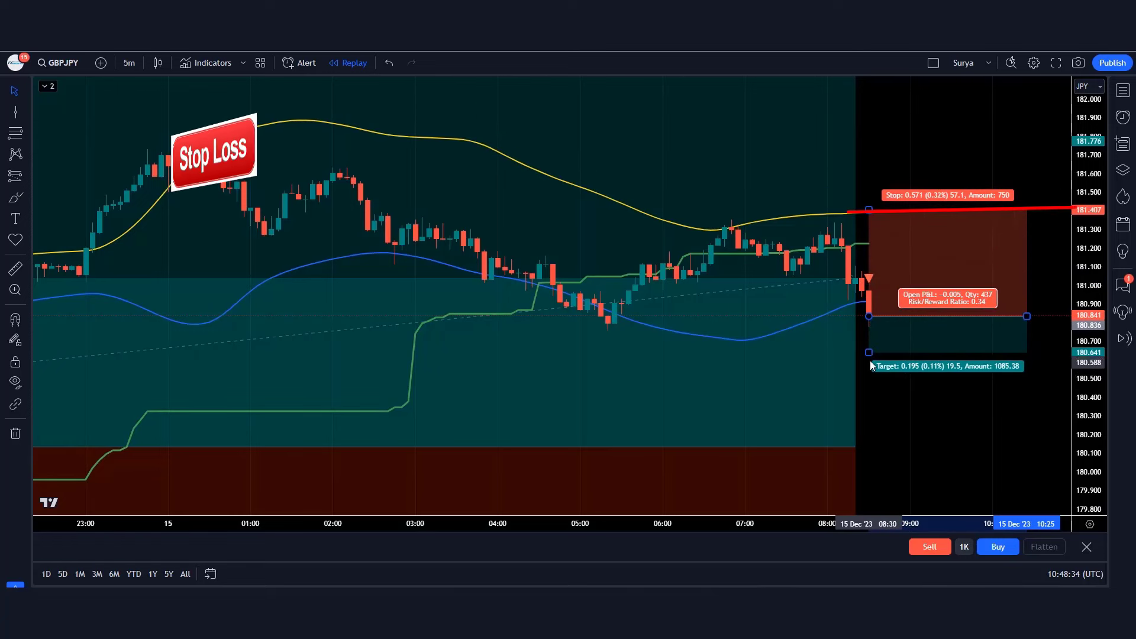
{"action": "left_click_drag", "start_coordinate": [869, 352], "coordinate": [872, 448]}
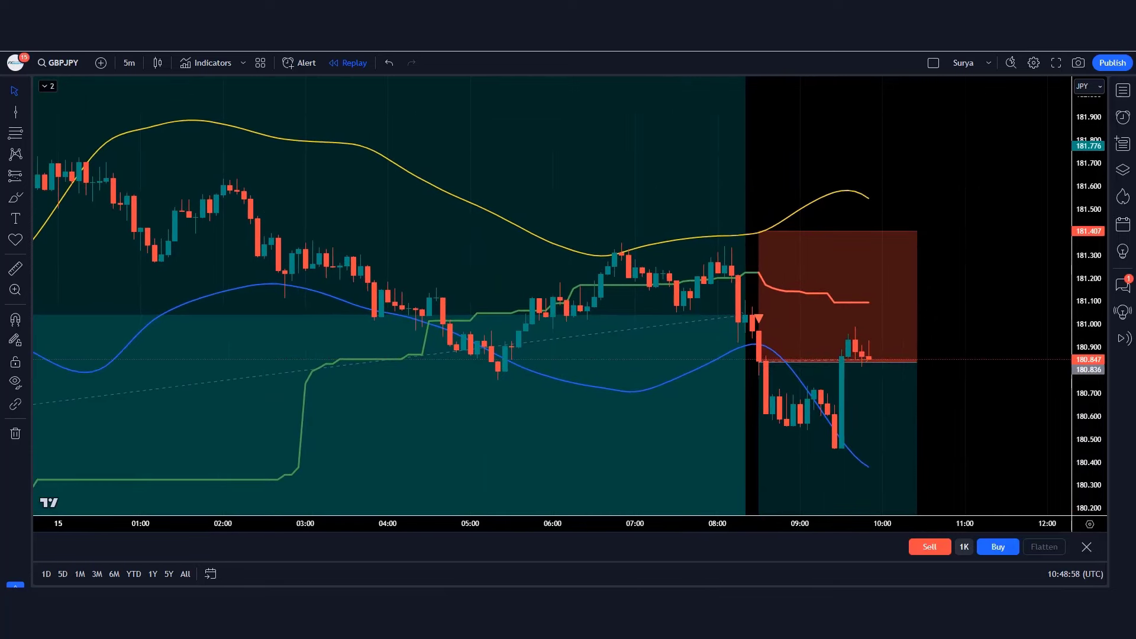
Step: Stretch the short position box until the 179.975 target hits for 0.861 profit, then trim it
{"action": "left_click_drag", "start_coordinate": [863, 356], "coordinate": [1061, 284]}
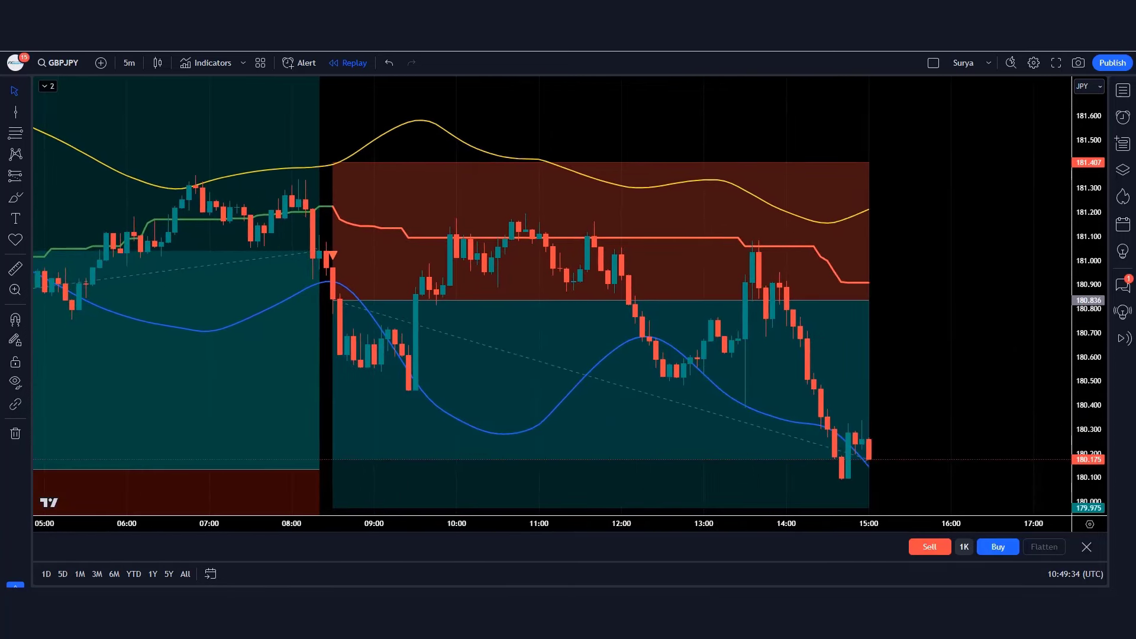
{"action": "left_click_drag", "start_coordinate": [872, 308], "coordinate": [1033, 300]}
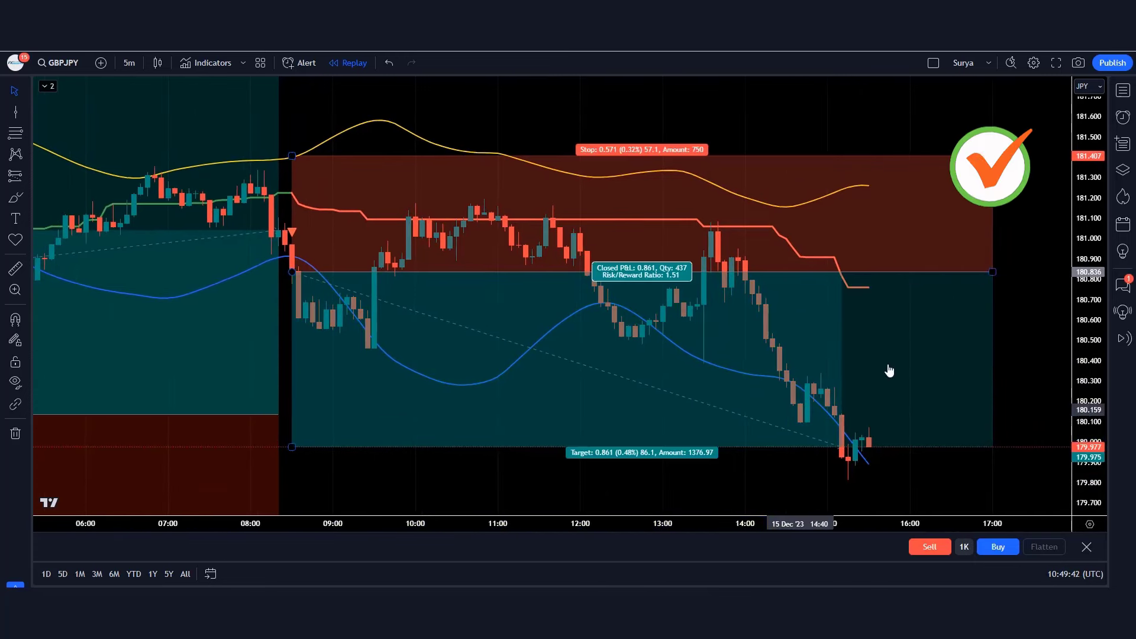
{"action": "left_click_drag", "start_coordinate": [994, 287], "coordinate": [844, 290]}
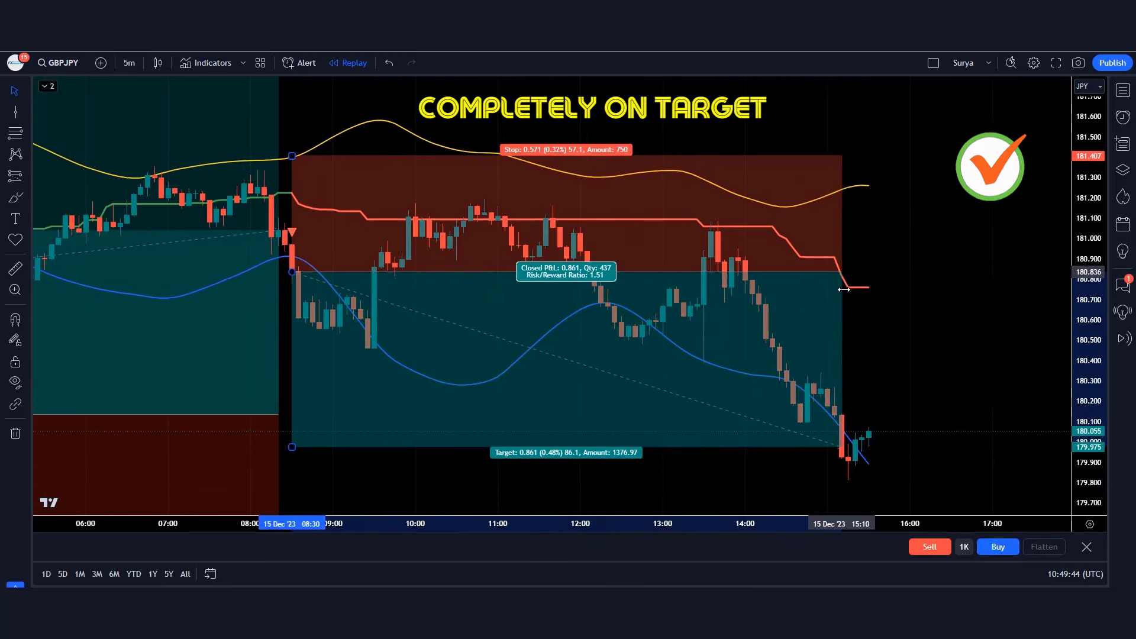
{"action": "left_click", "coordinate": [881, 296]}
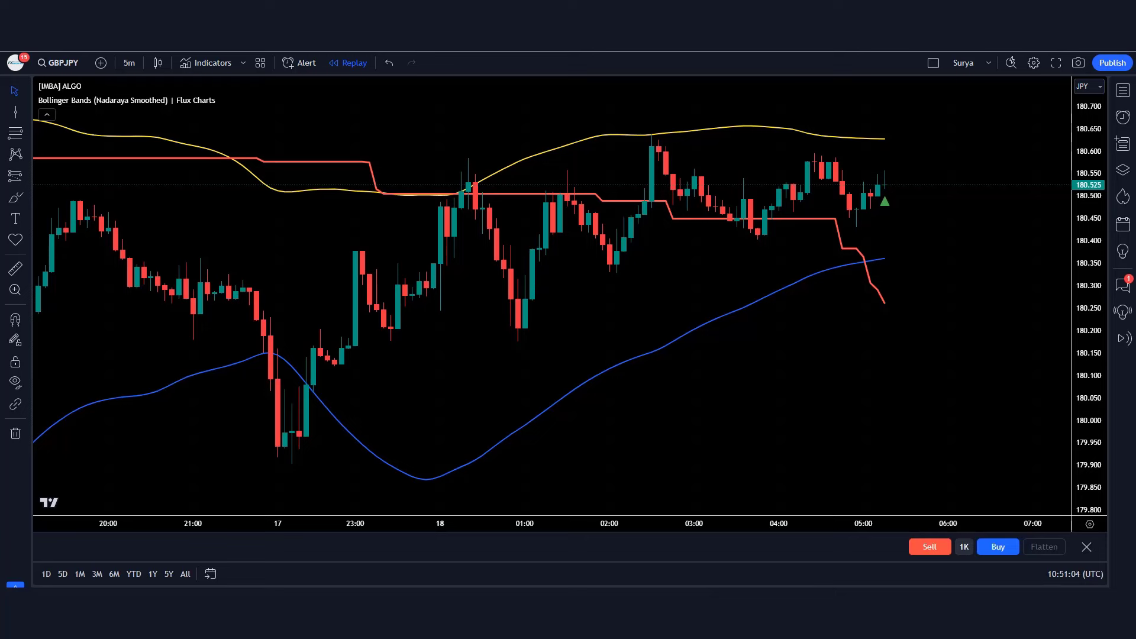
Step: Place a long at the 18 Dec buy signal with stop near 180.36 and 1.51 risk/reward
{"action": "left_click", "coordinate": [886, 186]}
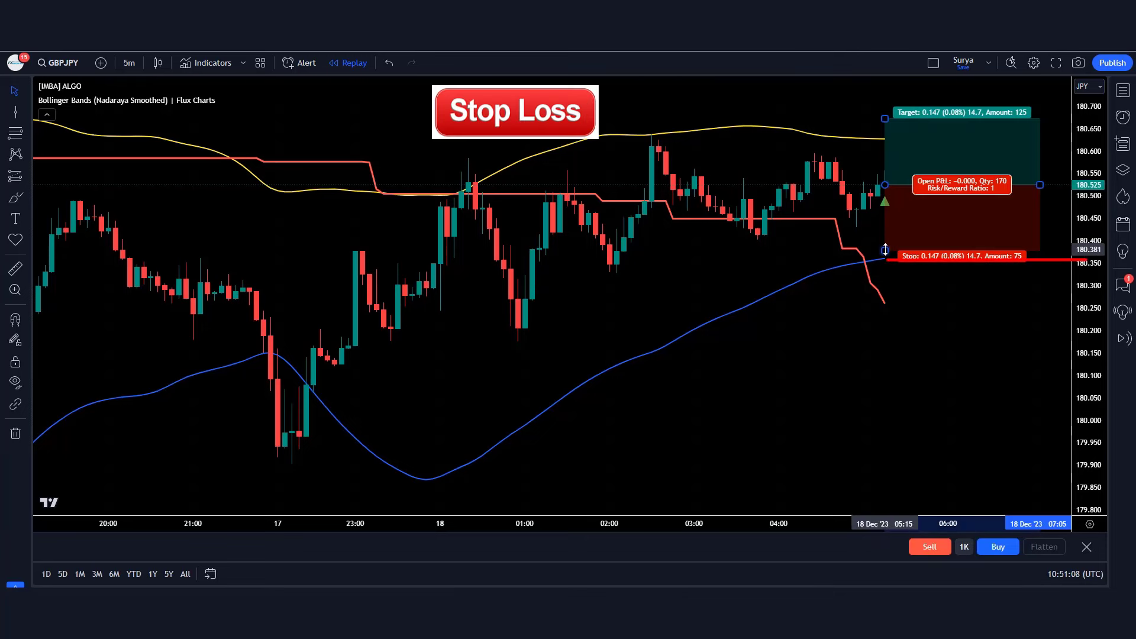
{"action": "left_click_drag", "start_coordinate": [886, 251], "coordinate": [886, 255]}
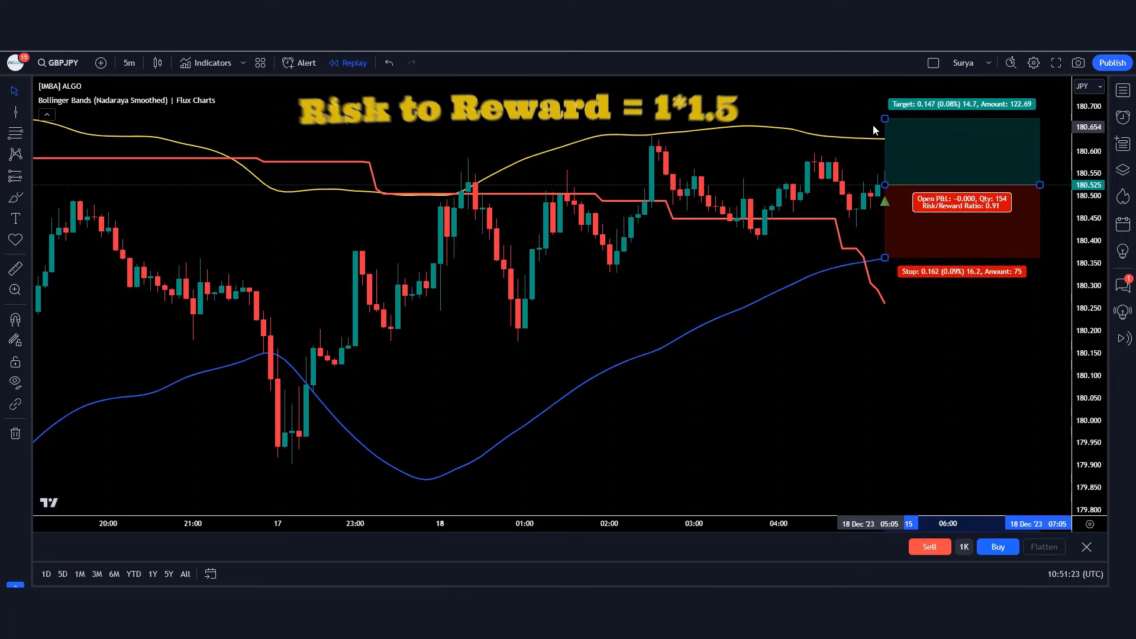
{"action": "left_click_drag", "start_coordinate": [882, 119], "coordinate": [882, 92]}
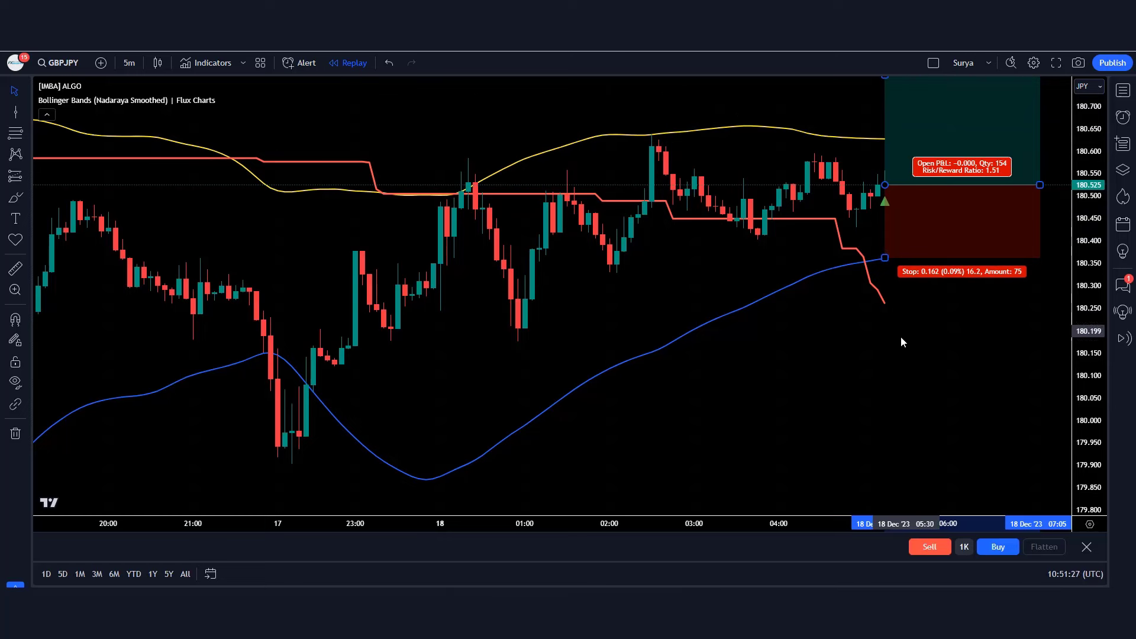
{"action": "left_click", "coordinate": [789, 401]}
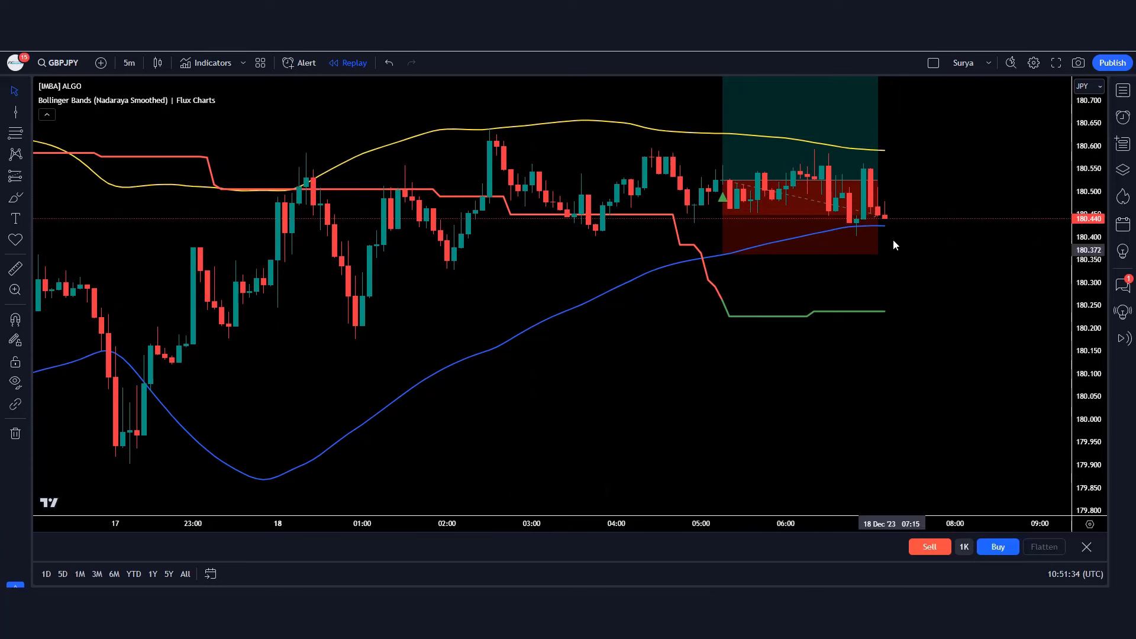
Step: Extend the long position box forward into the target zone, then shrink it back to the exit bar
{"action": "left_click_drag", "start_coordinate": [882, 188], "coordinate": [1054, 189]}
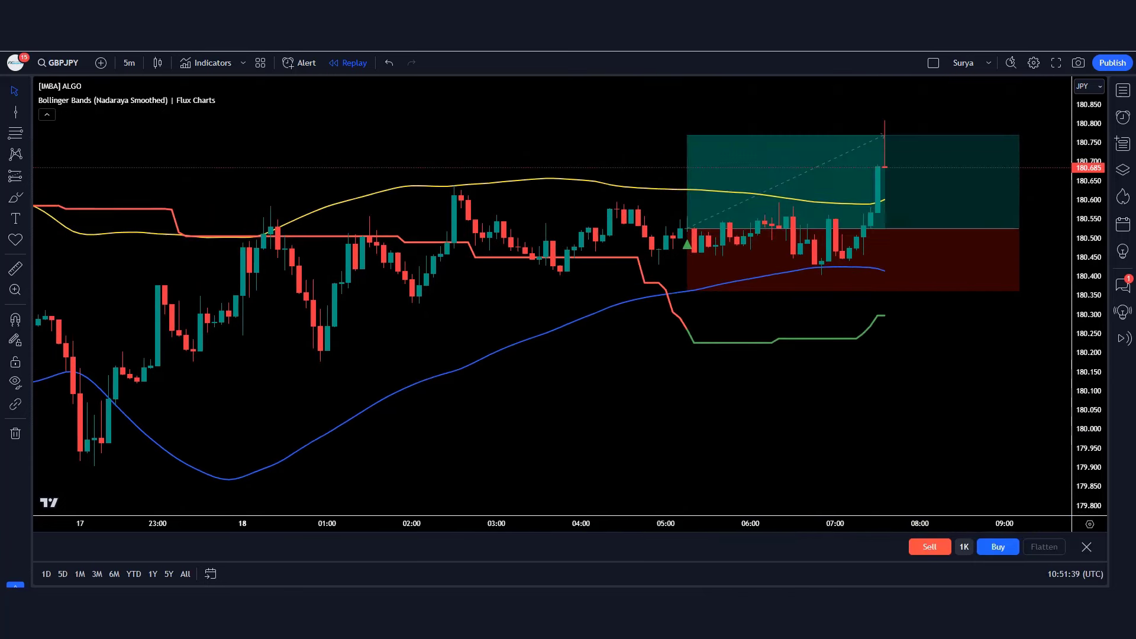
{"action": "left_click_drag", "start_coordinate": [998, 239], "coordinate": [871, 235]}
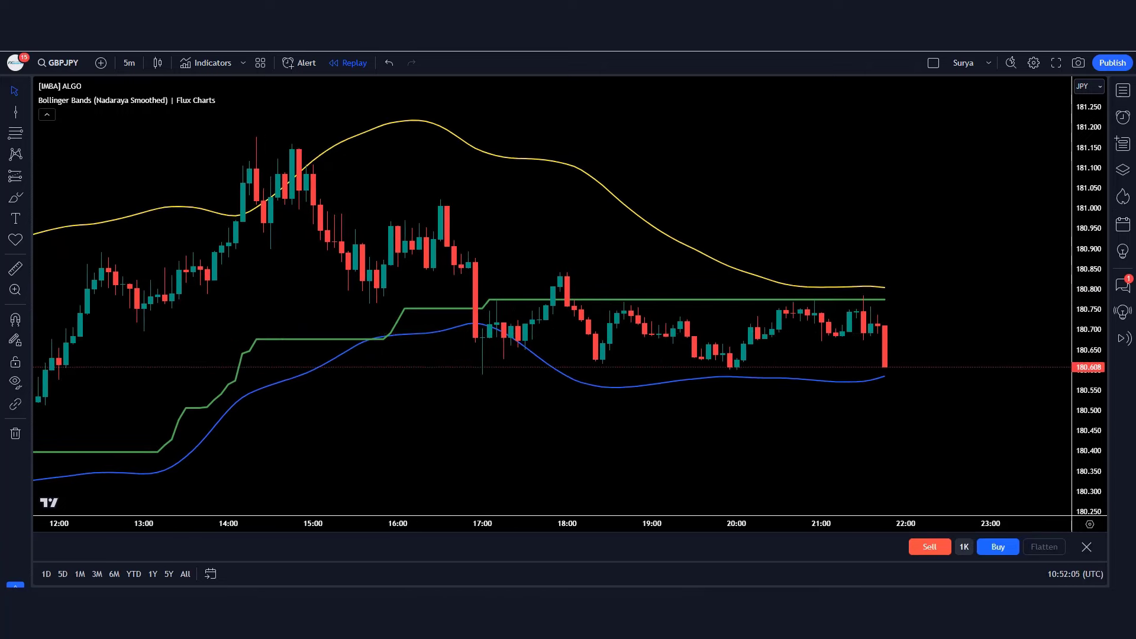
Step: Advance replay one bar, then place a short at 180.537 with stop 180.811 and 1.52 risk/reward
{"action": "left_click", "coordinate": [884, 349]}
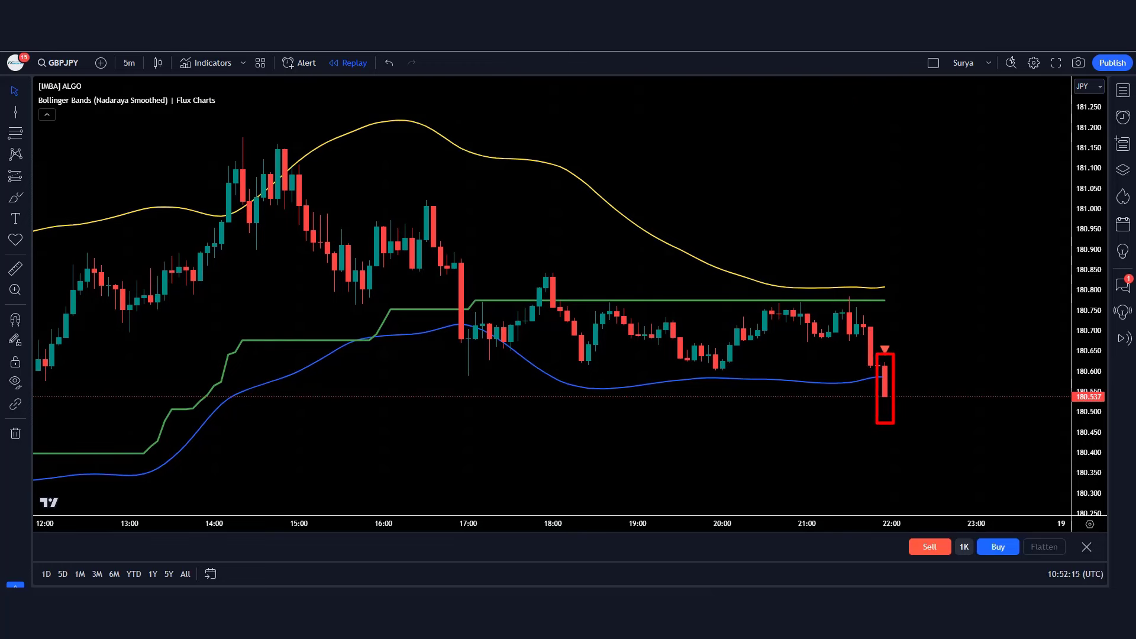
{"action": "left_click", "coordinate": [886, 397]}
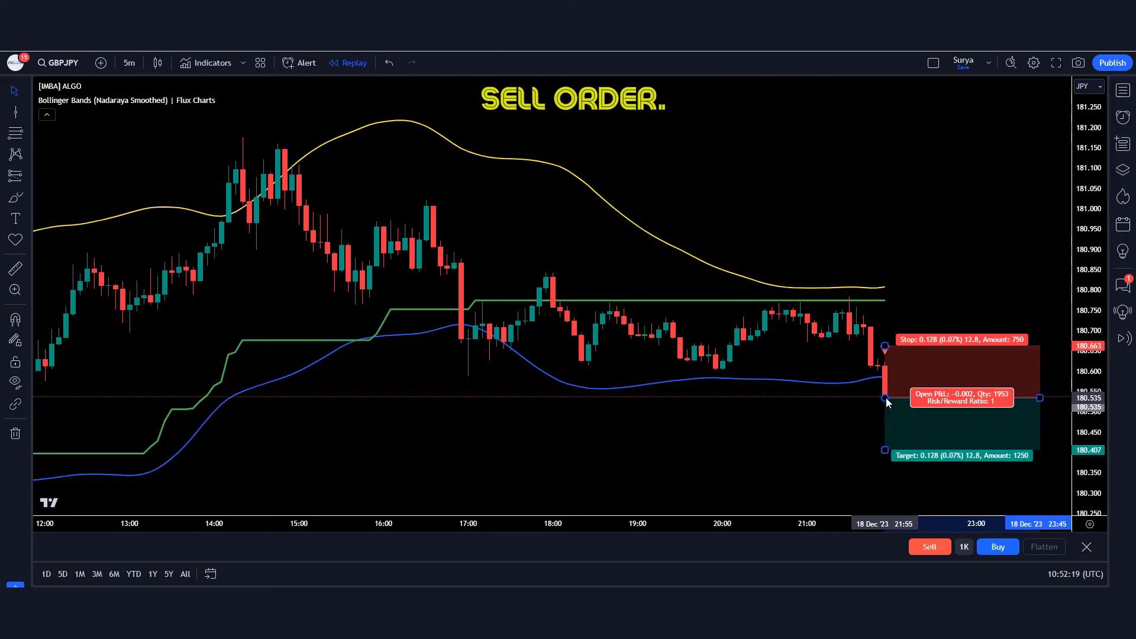
{"action": "left_click_drag", "start_coordinate": [885, 345], "coordinate": [886, 289]}
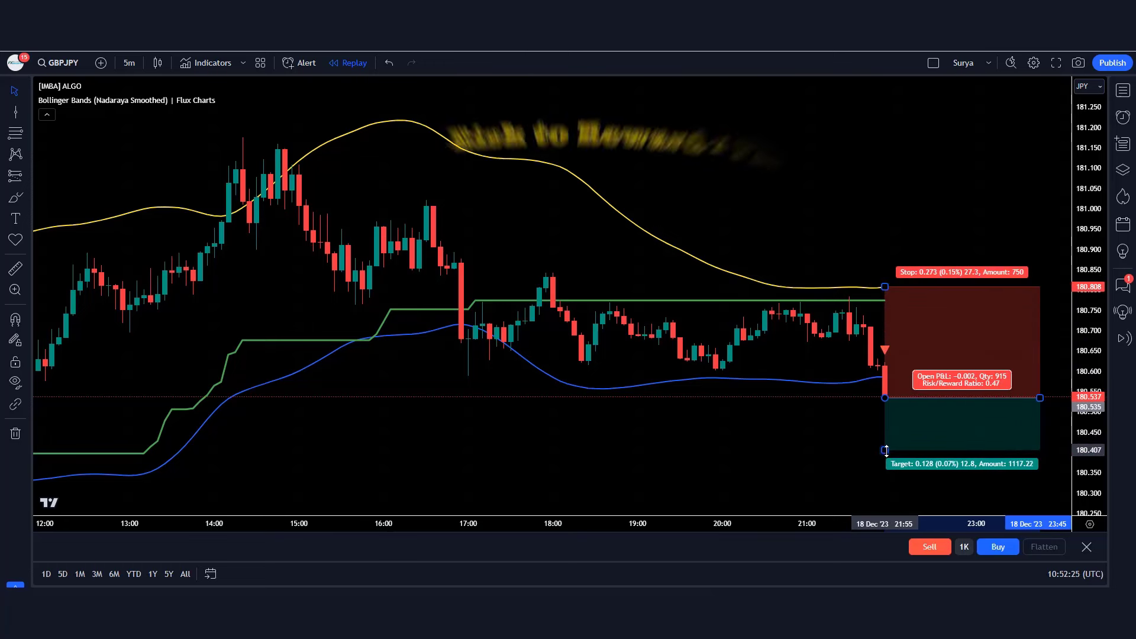
{"action": "left_click_drag", "start_coordinate": [885, 449], "coordinate": [886, 519]}
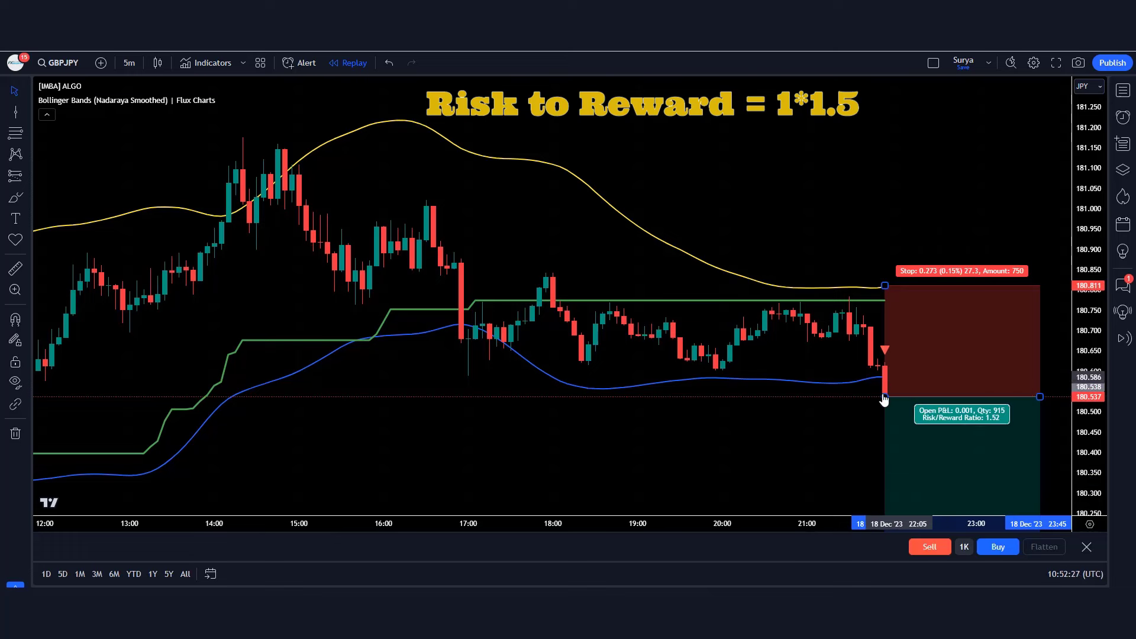
{"action": "left_click", "coordinate": [839, 441]}
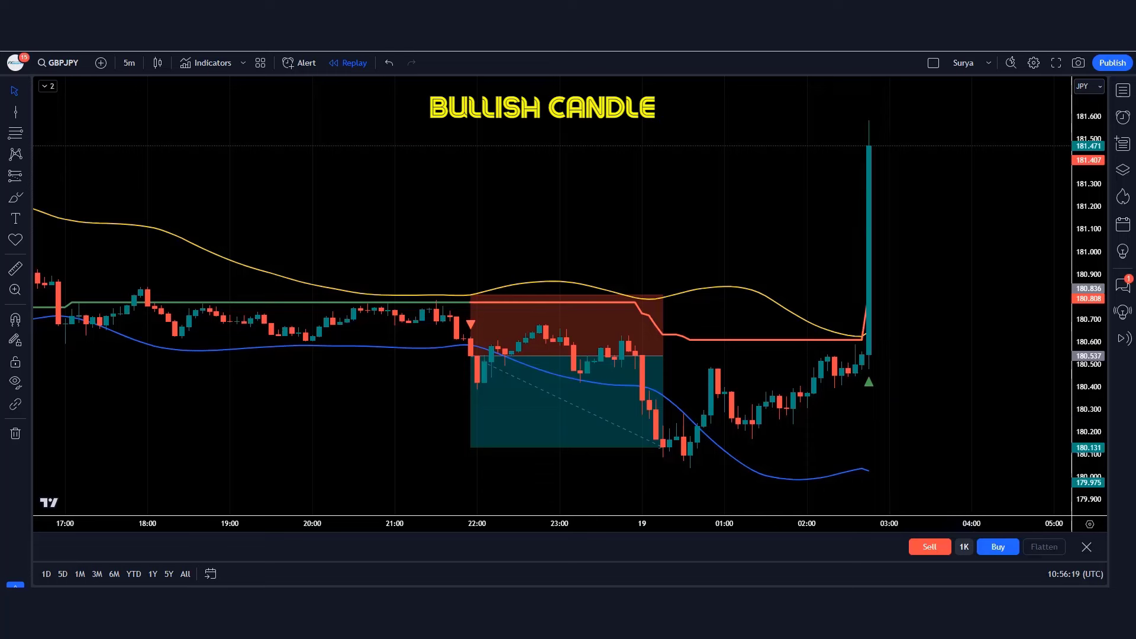
Step: Place a long at 181.471 on the tall candle with stop near 180.0 for 1.5 risk/reward
{"action": "left_click", "coordinate": [869, 146]}
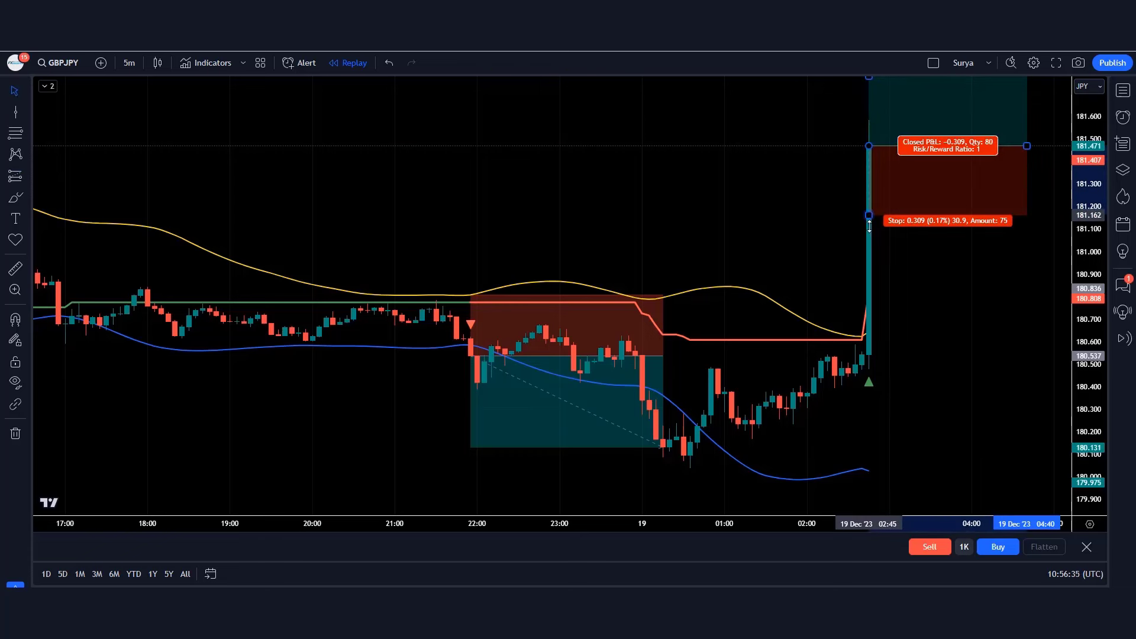
{"action": "left_click_drag", "start_coordinate": [869, 226], "coordinate": [845, 470]}
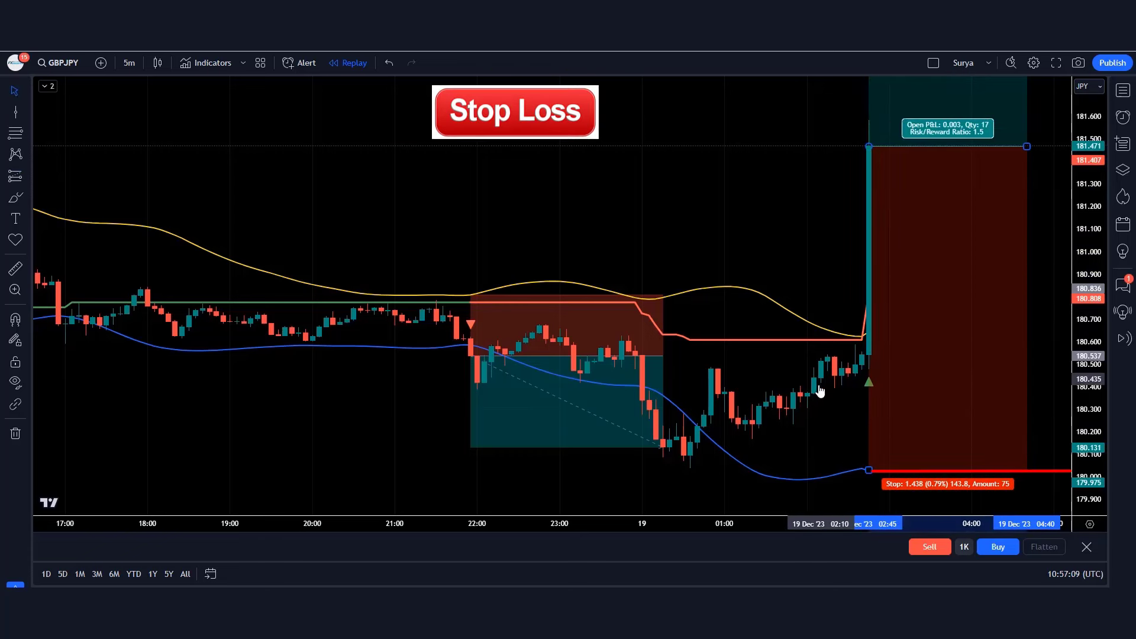
{"action": "left_click", "coordinate": [828, 427]}
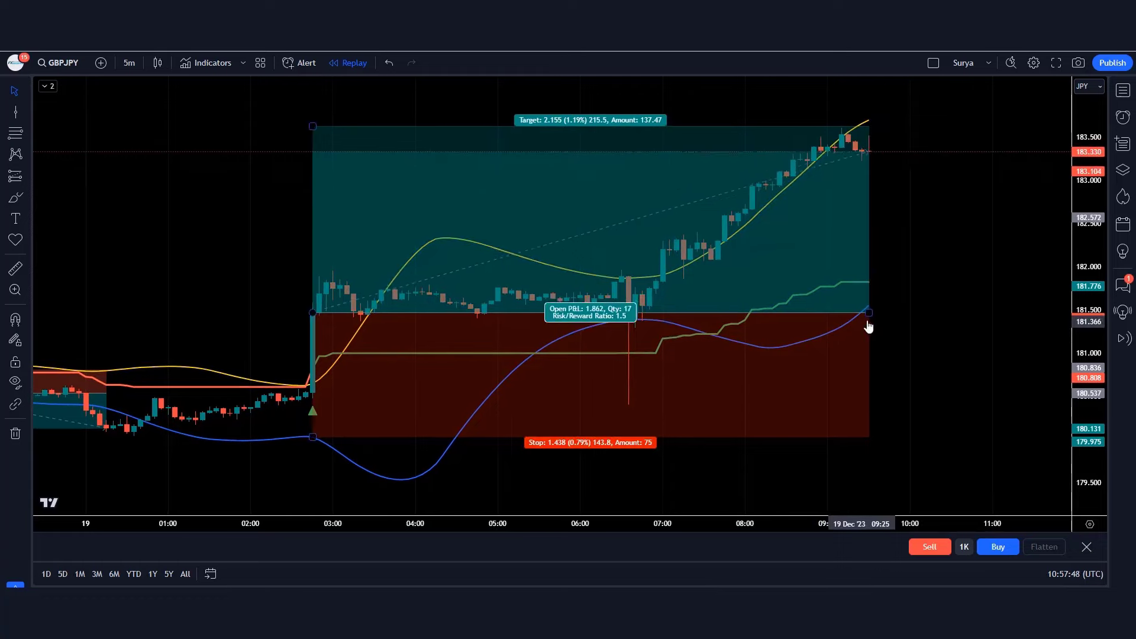
Step: Extend the long position box forward until the target is hit with 2.155 profit
{"action": "left_click_drag", "start_coordinate": [867, 315], "coordinate": [1013, 315]}
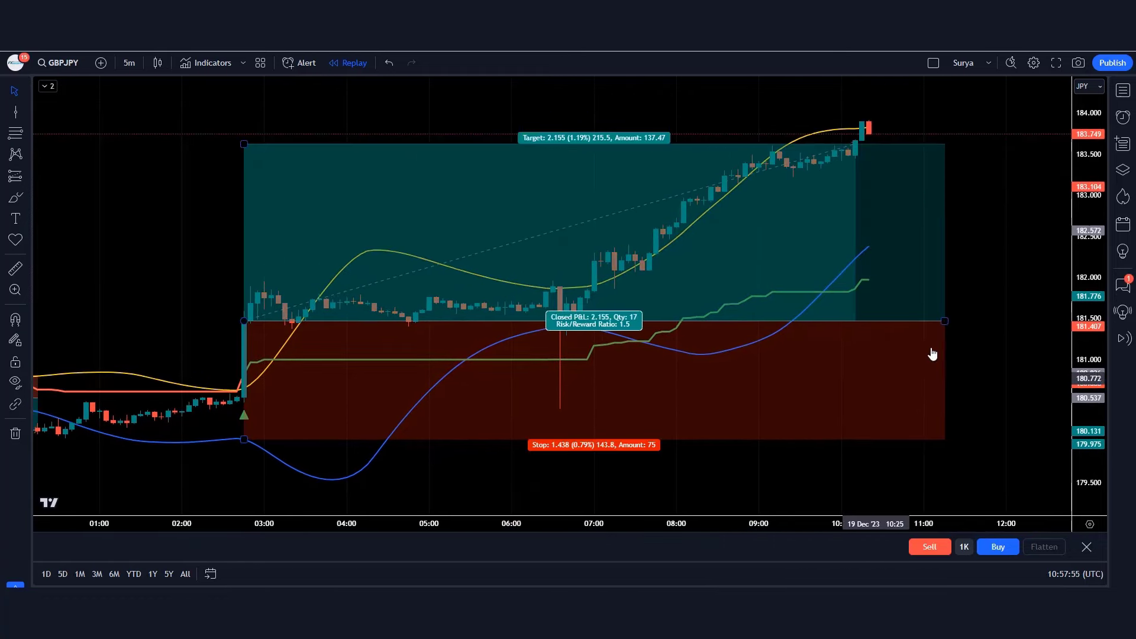